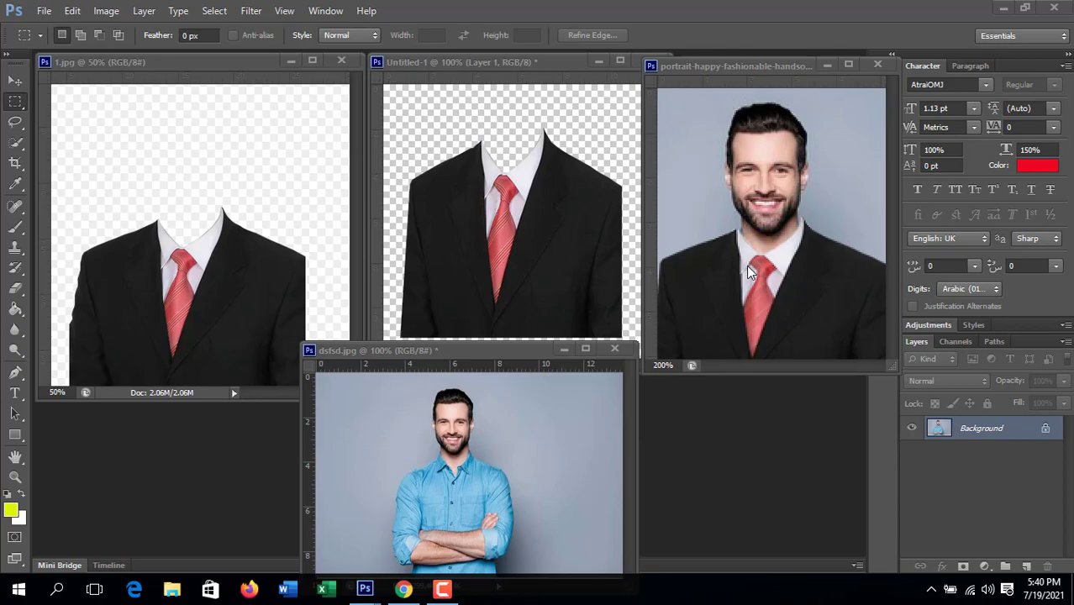
pyautogui.press('super+d')
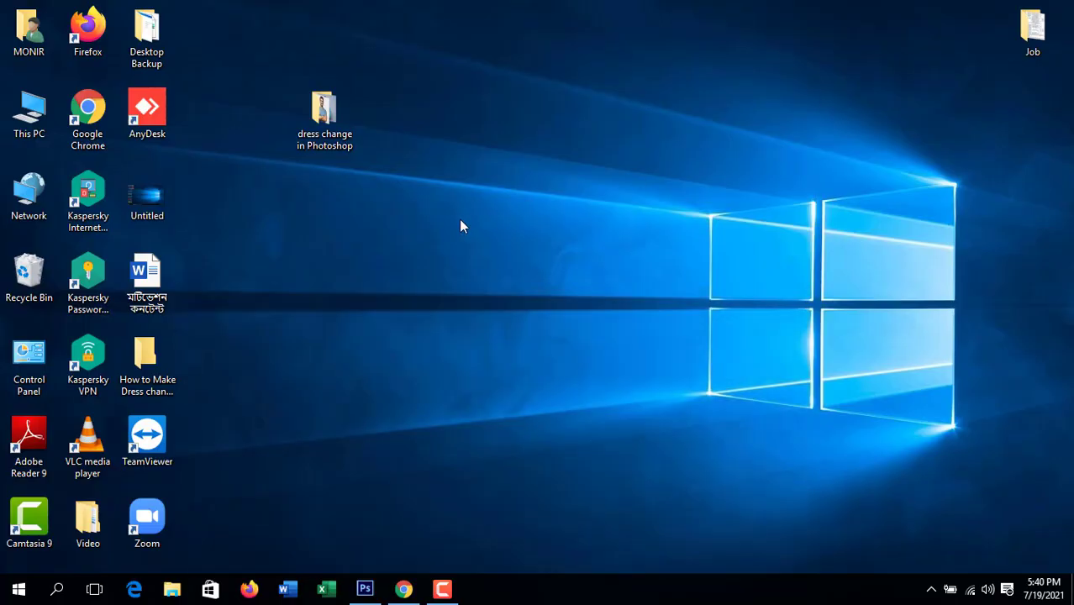
pyautogui.doubleClick(314, 121)
pyautogui.click(854, 34)
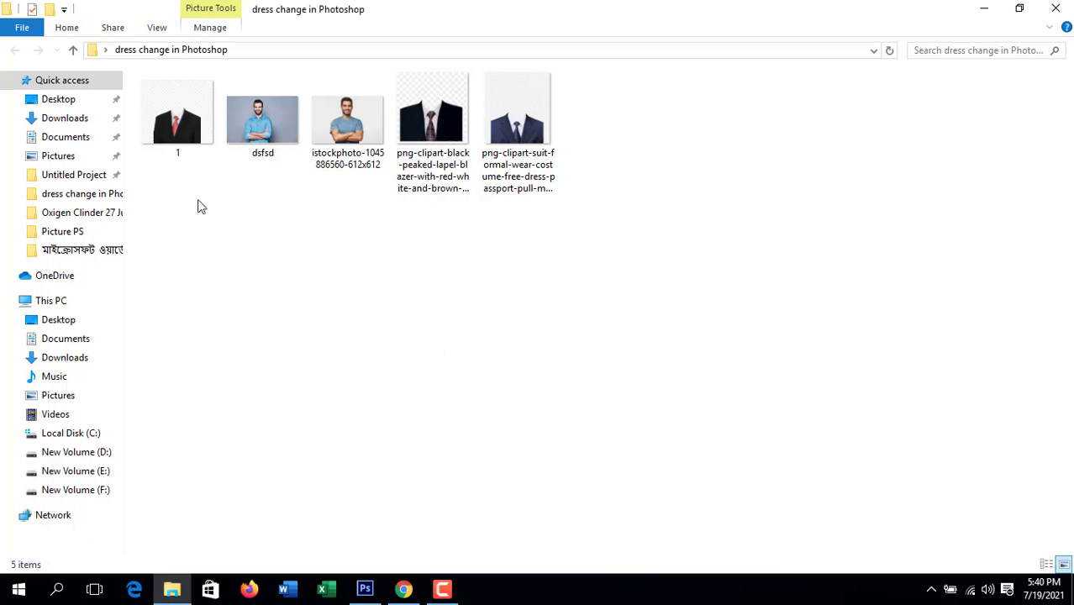
pyautogui.click(175, 129)
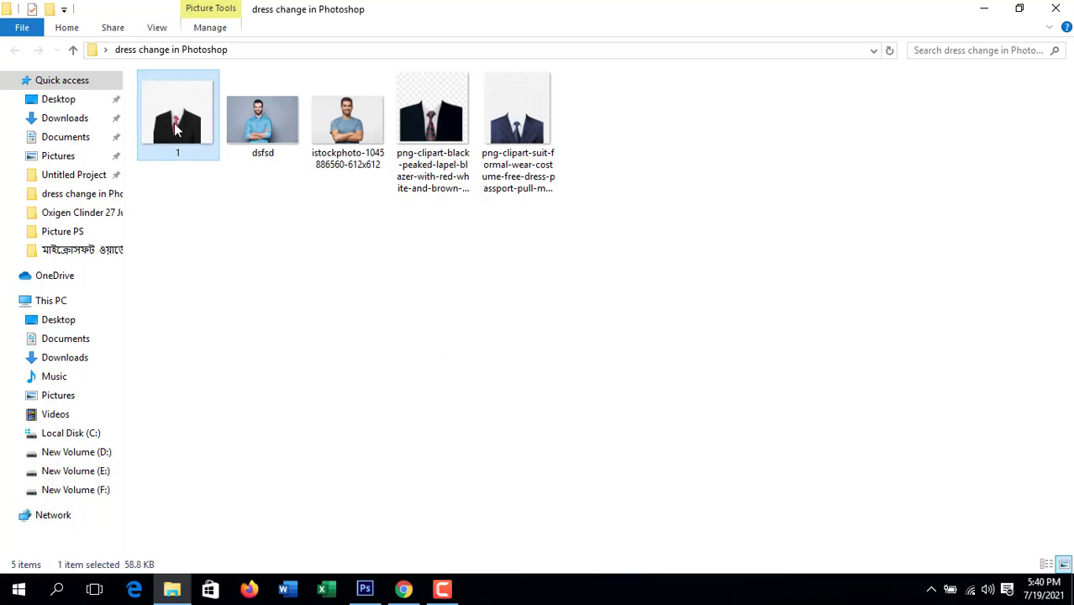
pyautogui.moveTo(177, 127); pyautogui.dragTo(366, 591)
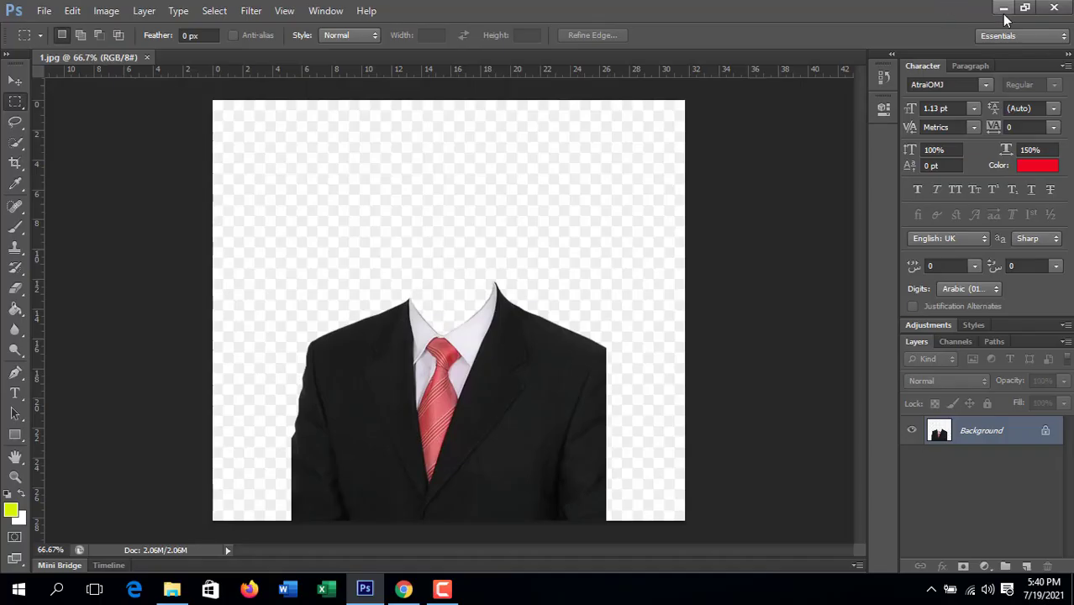
pyautogui.click(1004, 11)
pyautogui.moveTo(347, 126); pyautogui.dragTo(186, 56)
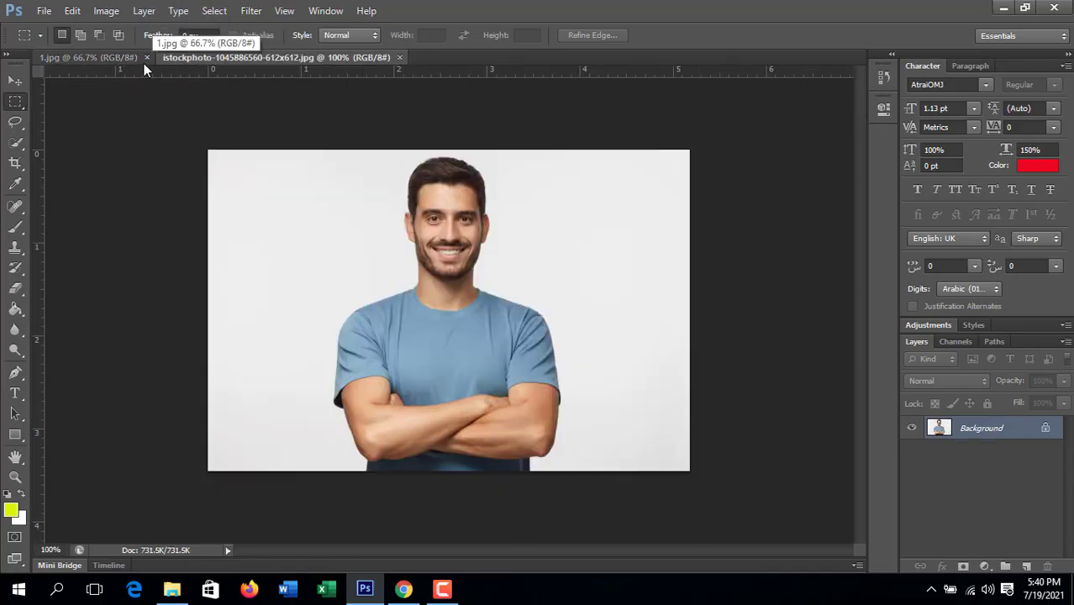
# - Start a Pen tool path in 1.jpg at the suit's lower-left corner and run it up the sleeve to the shoulder
pyautogui.click(112, 57)
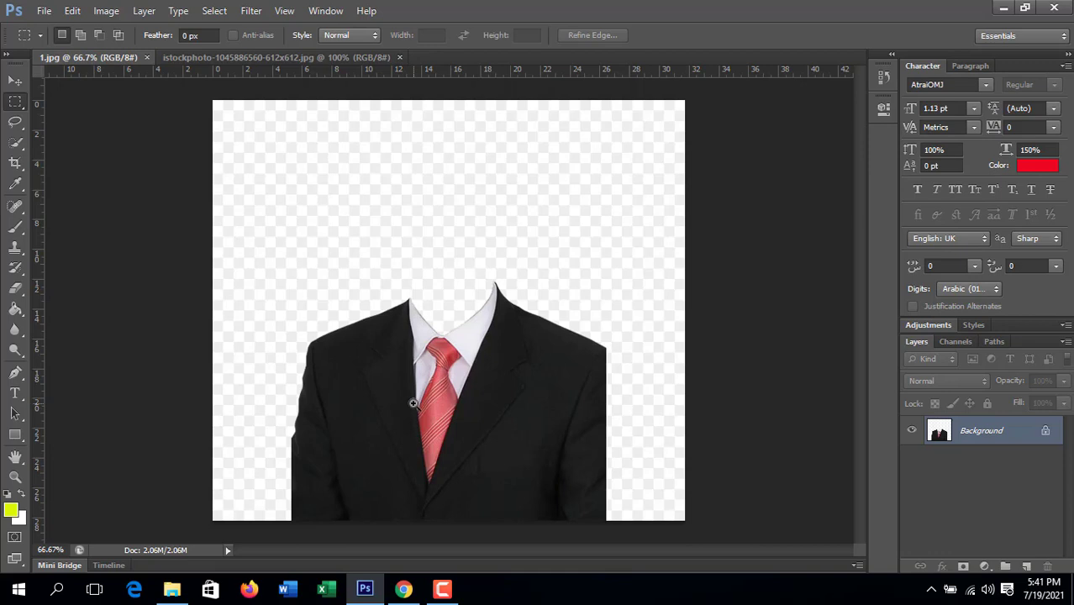
pyautogui.click(415, 395)
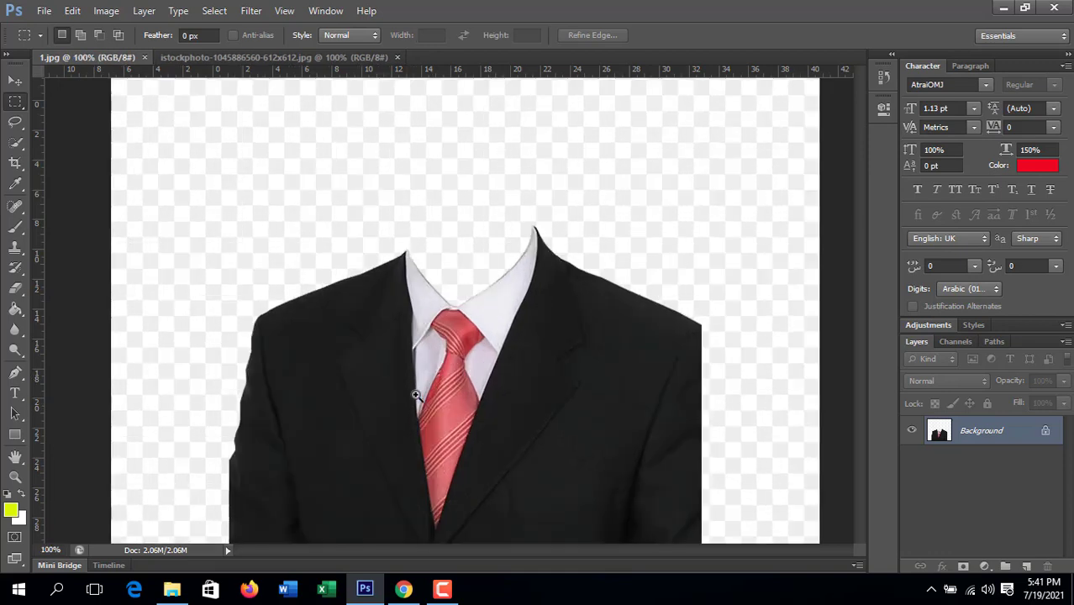
pyautogui.scroll(-10, 415, 395)
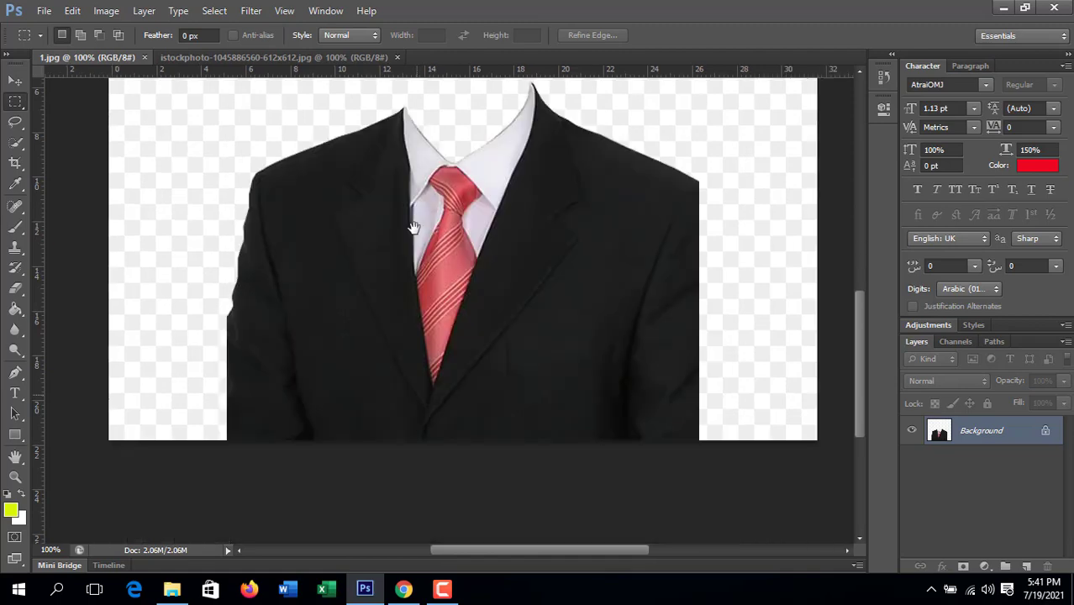
pyautogui.scroll(2, 413, 235)
pyautogui.scroll(5, 409, 261)
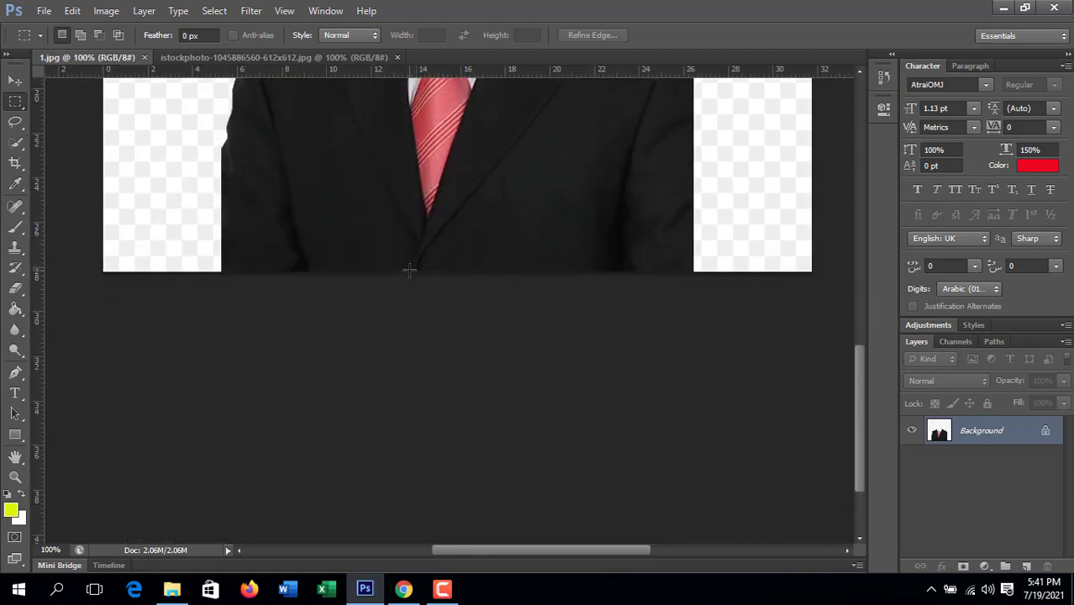
pyautogui.scroll(3, 409, 270)
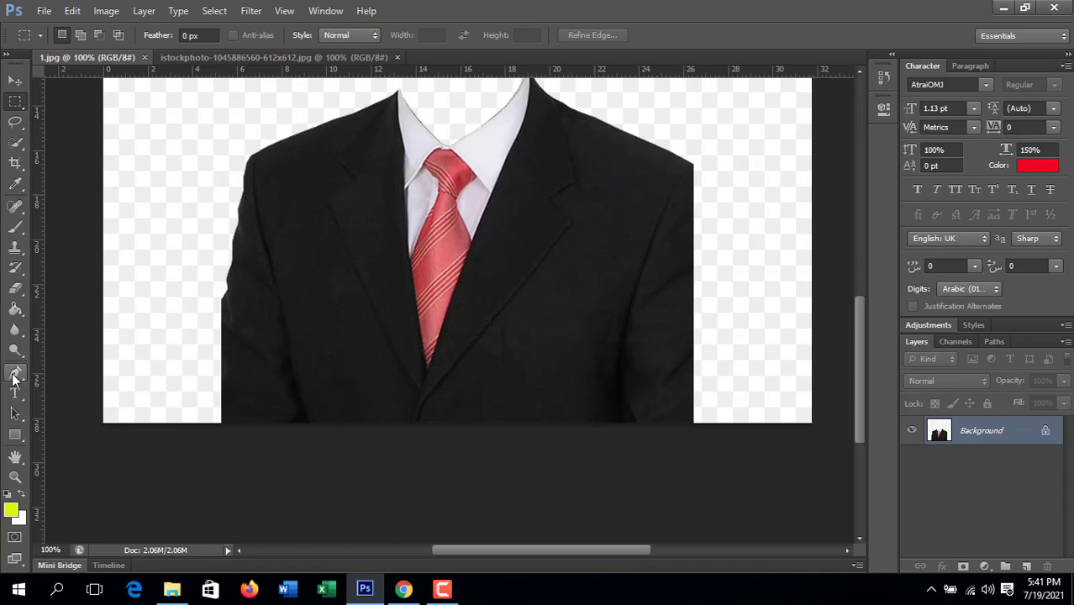
pyautogui.click(13, 374)
pyautogui.scroll(1, 445, 361)
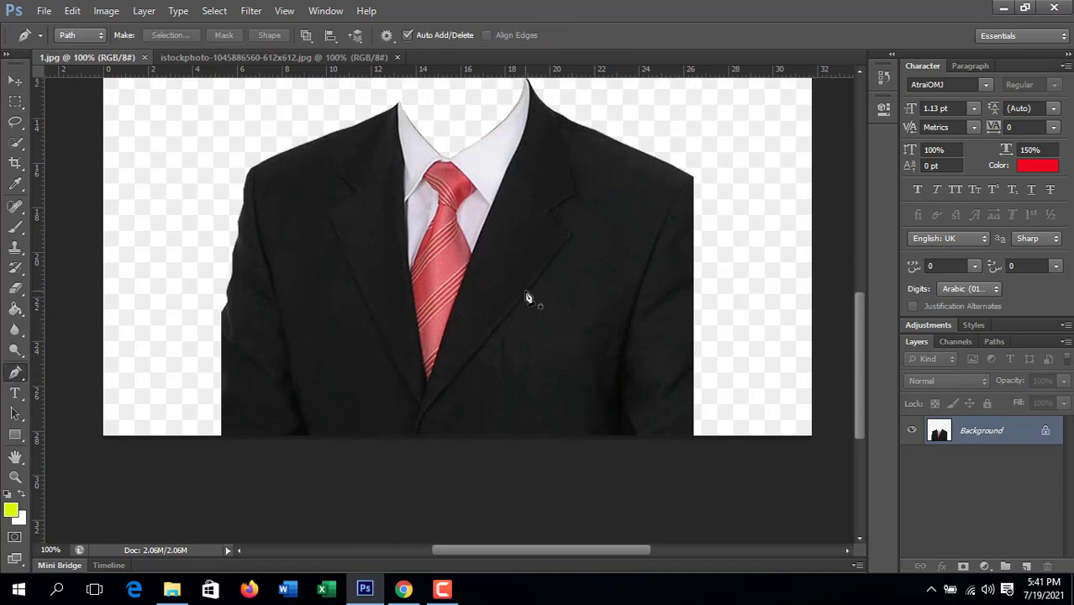
pyautogui.scroll(1, 528, 297)
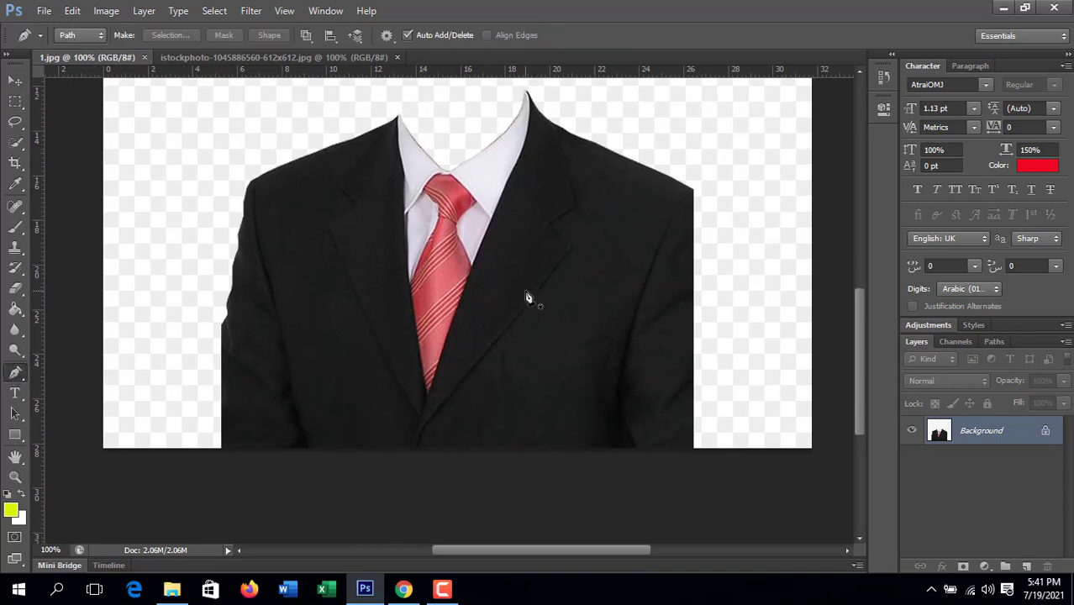
pyautogui.click(225, 450)
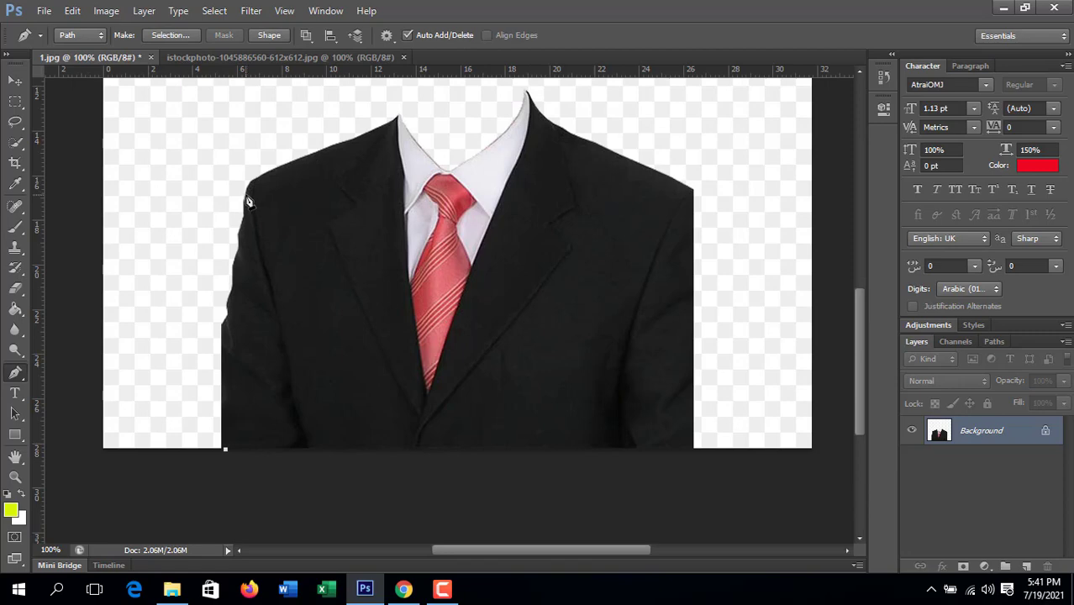
pyautogui.click(245, 200)
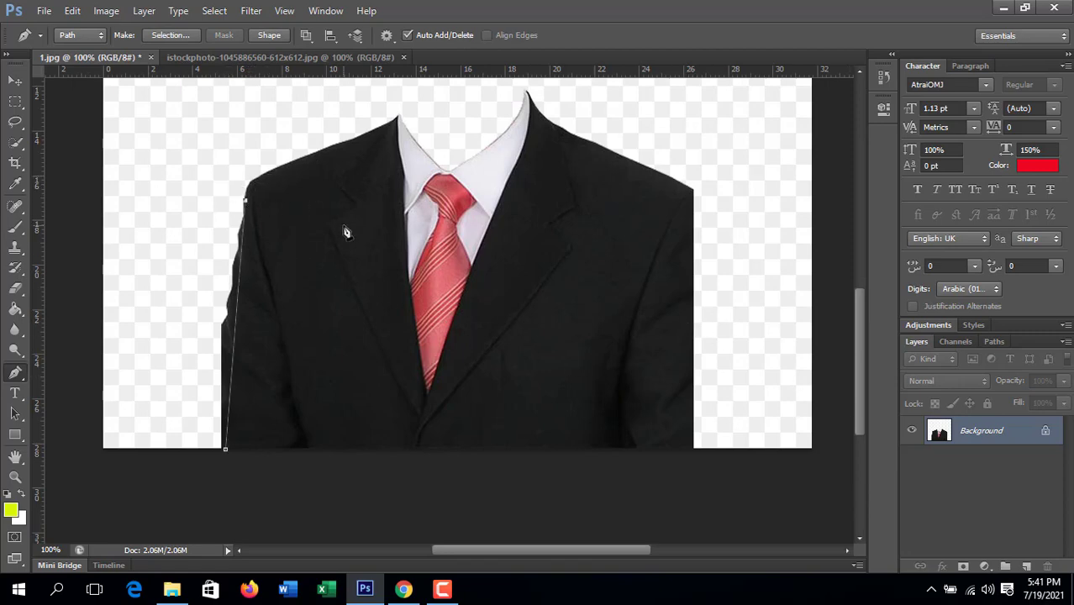
# - Continue the path along the suit's left shoulder up to the tip of the collar
pyautogui.click(285, 165)
pyautogui.moveTo(285, 167); pyautogui.dragTo(331, 150)
pyautogui.keyDown('alt'); pyautogui.click(285, 165); pyautogui.keyUp('alt')
pyautogui.moveTo(322, 151); pyautogui.dragTo(349, 142)
pyautogui.scroll(2, 382, 185)
pyautogui.scroll(1, 383, 191)
pyautogui.click(371, 193)
pyautogui.click(388, 187)
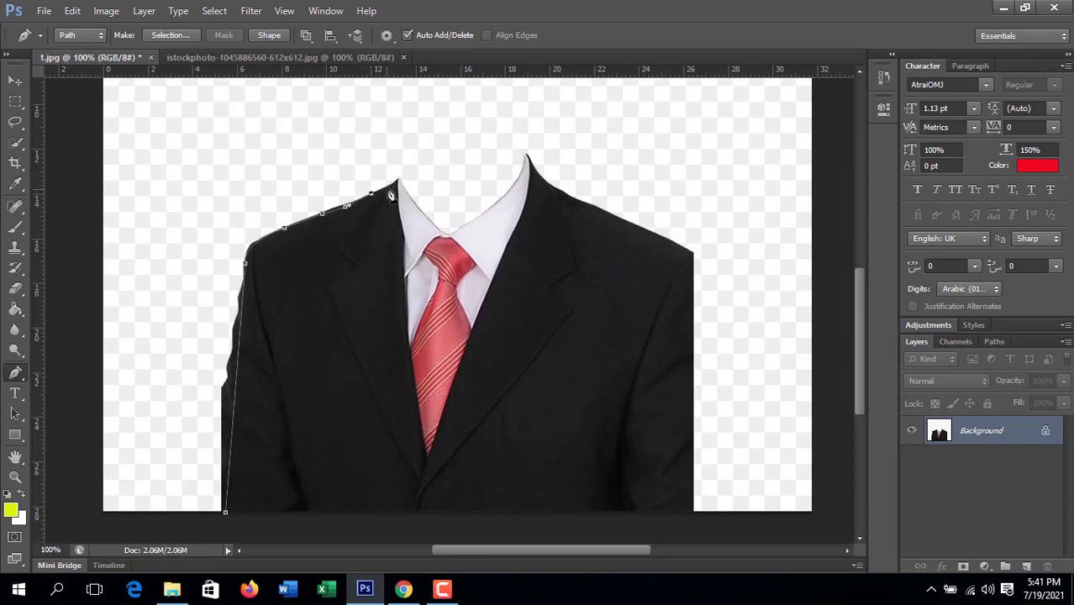
pyautogui.click(395, 180)
# - Trace the path along the shirt collar's neckline, down to the tie and up to the right collar tip
pyautogui.click(418, 207)
pyautogui.click(435, 225)
pyautogui.click(457, 230)
pyautogui.click(476, 219)
pyautogui.click(495, 205)
pyautogui.click(513, 186)
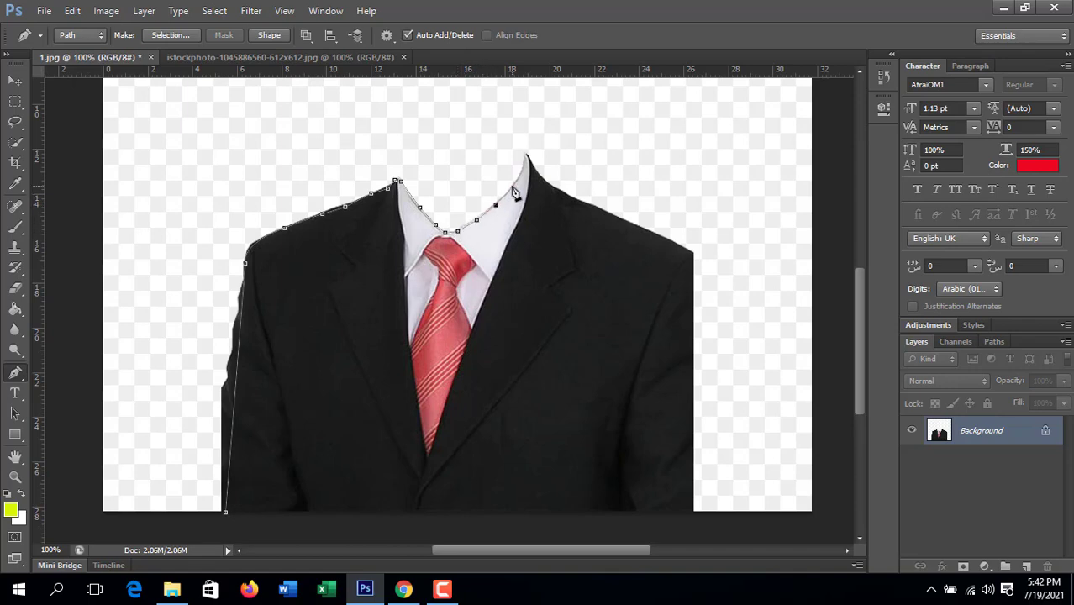
pyautogui.click(524, 154)
# - Continue the path from the right collar tip down along the suit's right shoulder to its outer corner
pyautogui.click(531, 159)
pyautogui.click(538, 173)
pyautogui.click(553, 186)
pyautogui.click(592, 207)
pyautogui.click(630, 222)
pyautogui.click(667, 241)
pyautogui.click(689, 253)
# - Run the path down the suit's right edge and close it along the bottom at the starting point
pyautogui.scroll(-3, 702, 271)
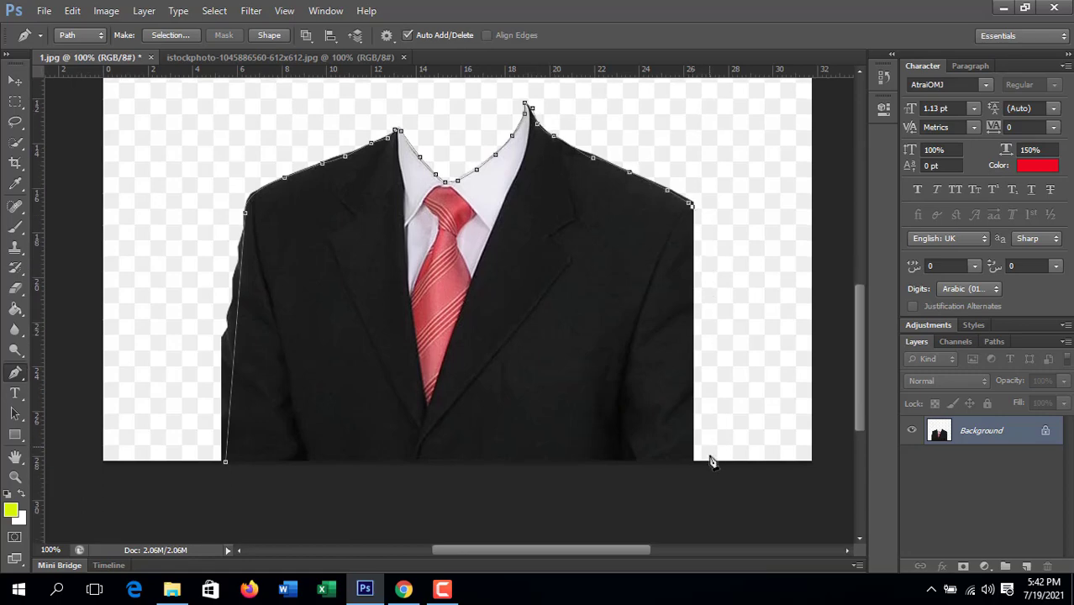
pyautogui.click(694, 463)
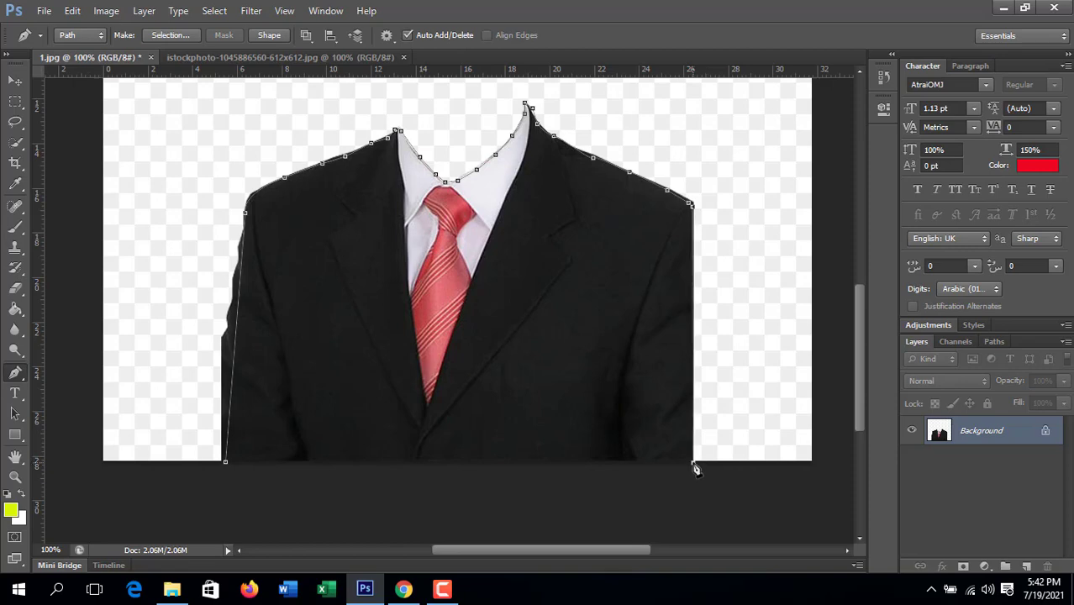
pyautogui.scroll(-2, 696, 469)
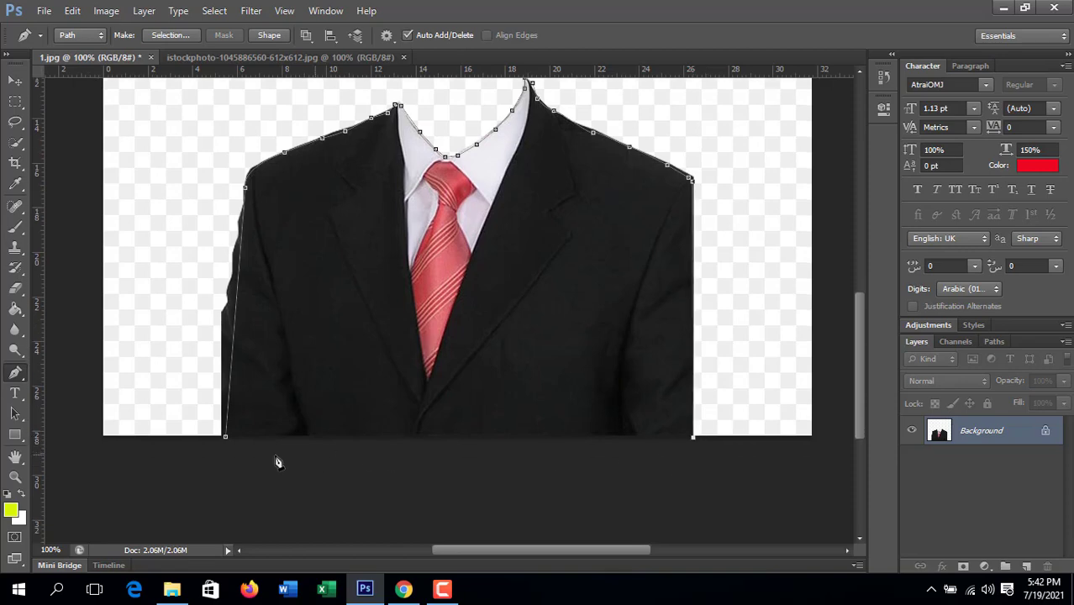
pyautogui.click(228, 440)
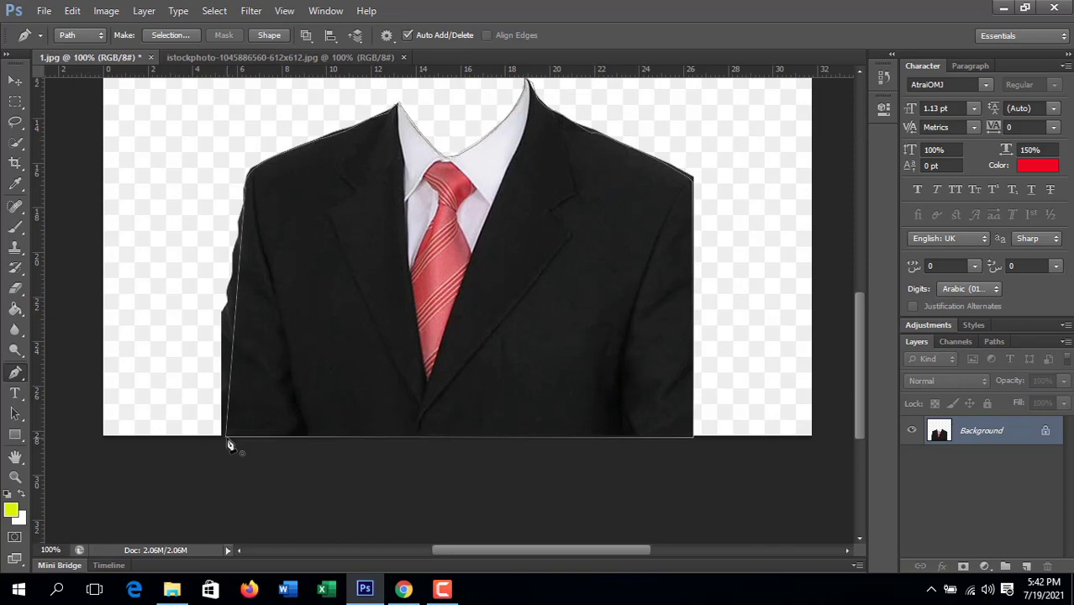
# - Convert the suit path into a new anti-aliased selection with a feather radius of 0 pixels
pyautogui.scroll(5, 228, 442)
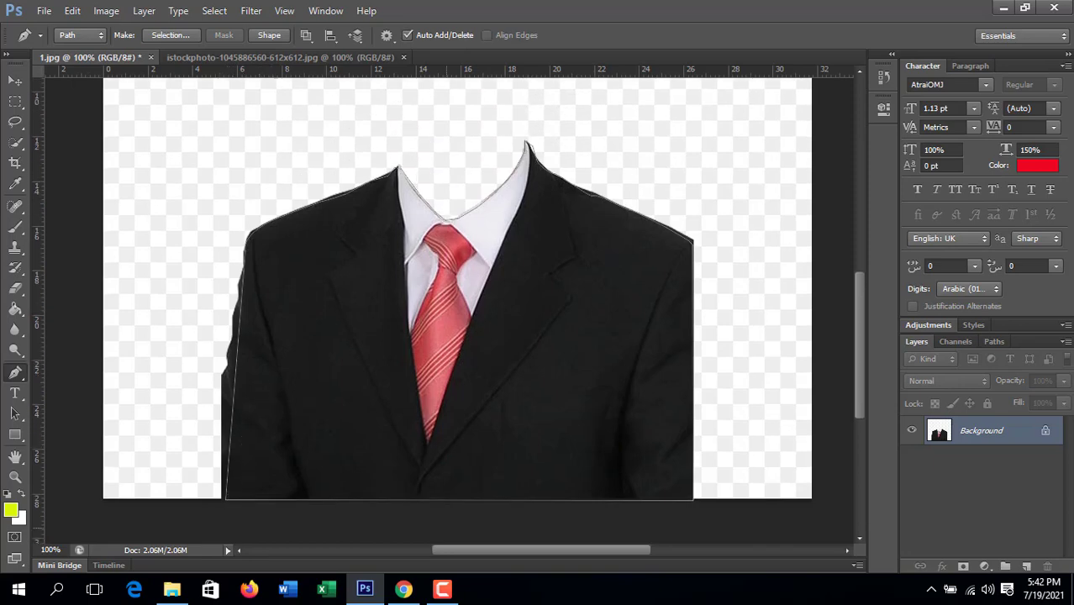
pyautogui.rightClick(316, 273)
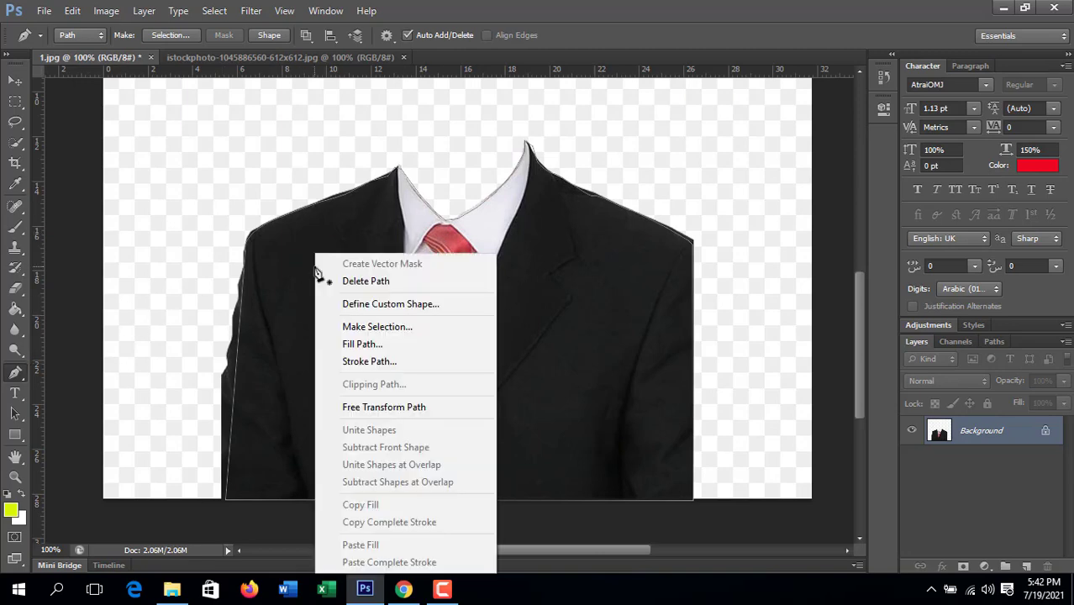
pyautogui.click(367, 329)
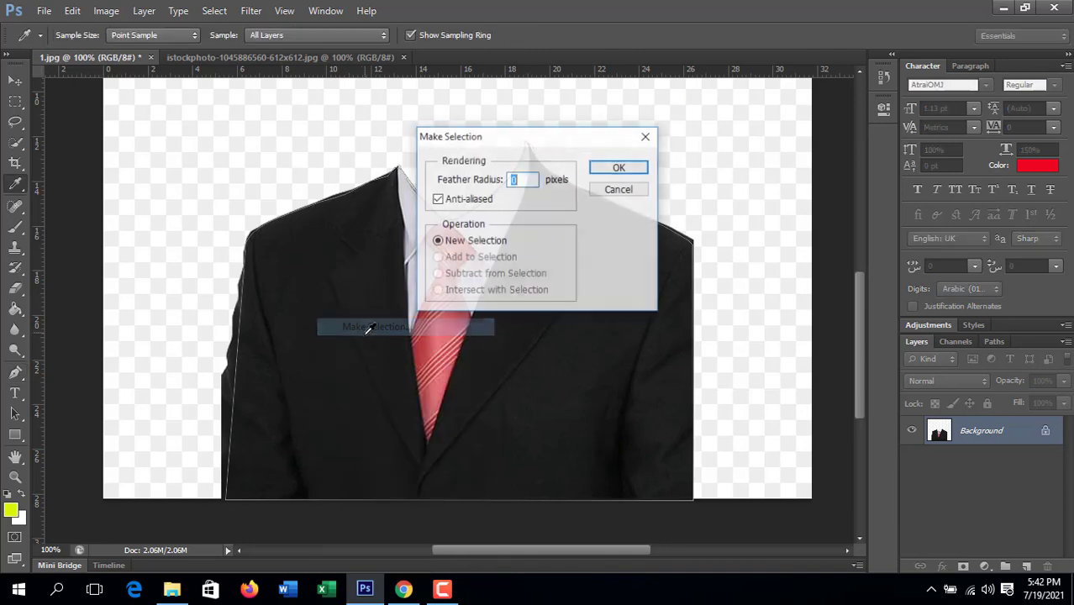
pyautogui.click(611, 168)
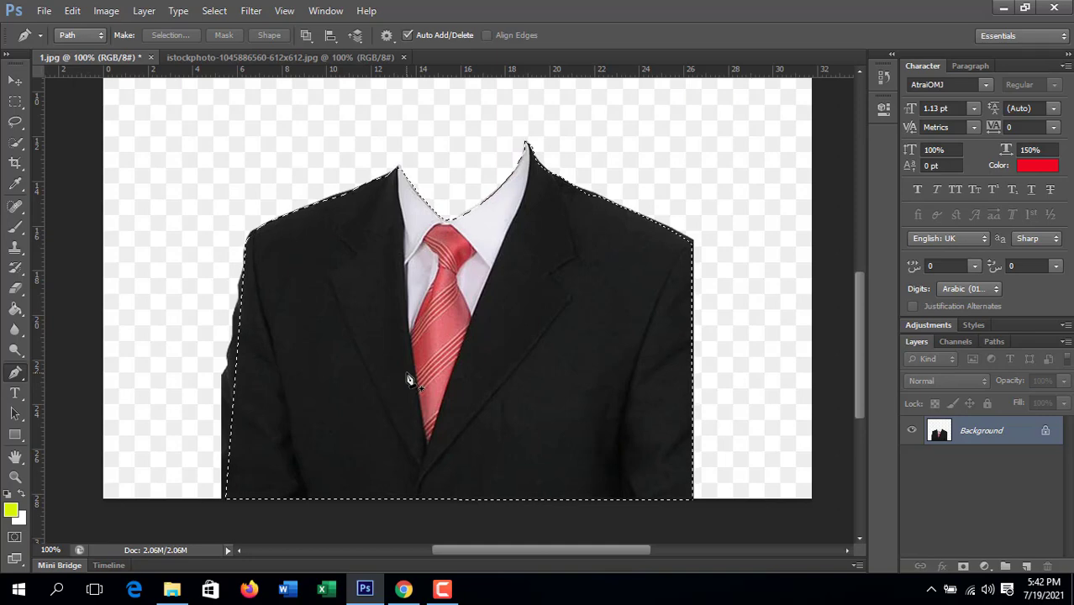
# - Create a new document 500 pixels wide and 800 pixels high with transparent background contents
pyautogui.click(44, 11)
pyautogui.click(42, 24)
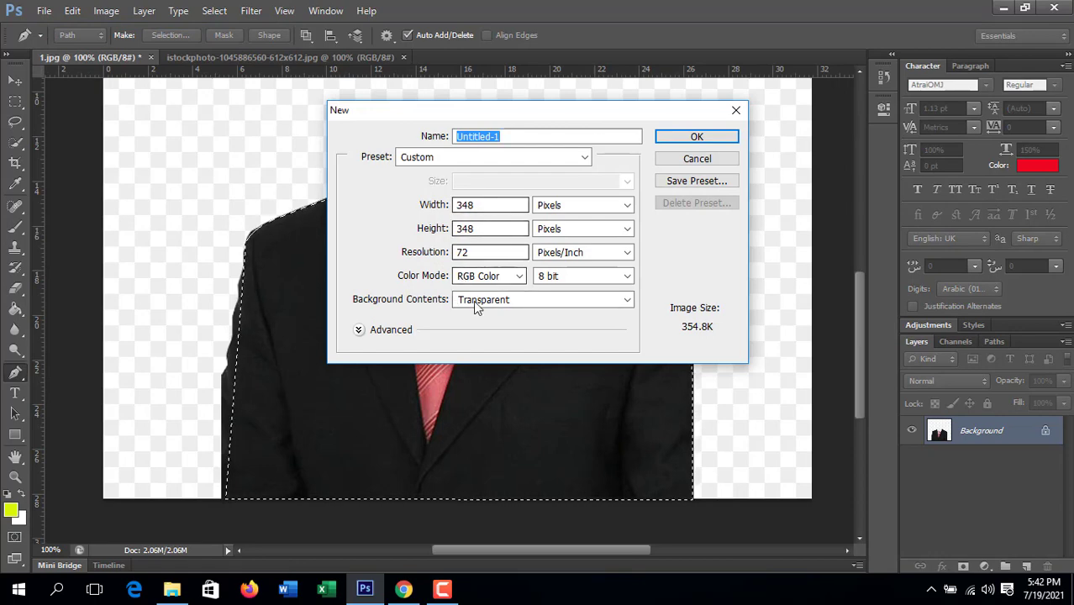
pyautogui.doubleClick(498, 205)
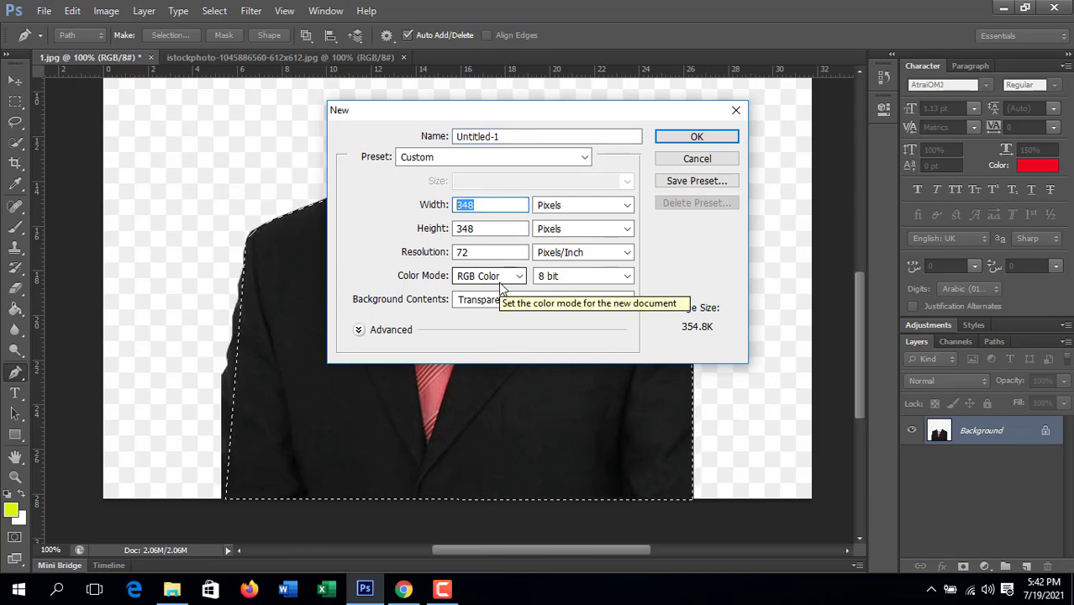
pyautogui.write('500')
pyautogui.press('Tab')
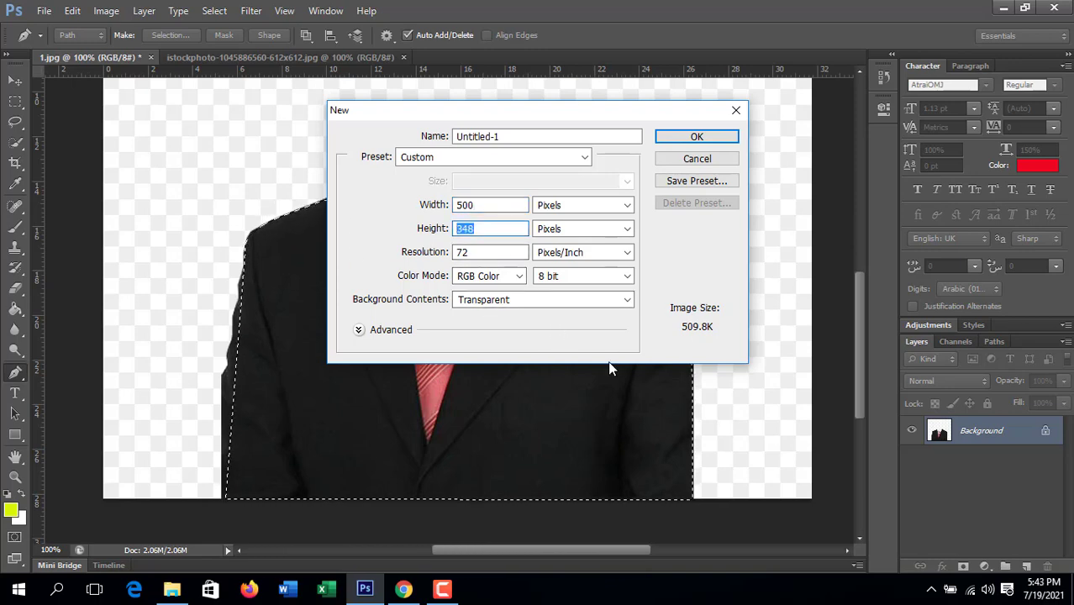
pyautogui.write('800')
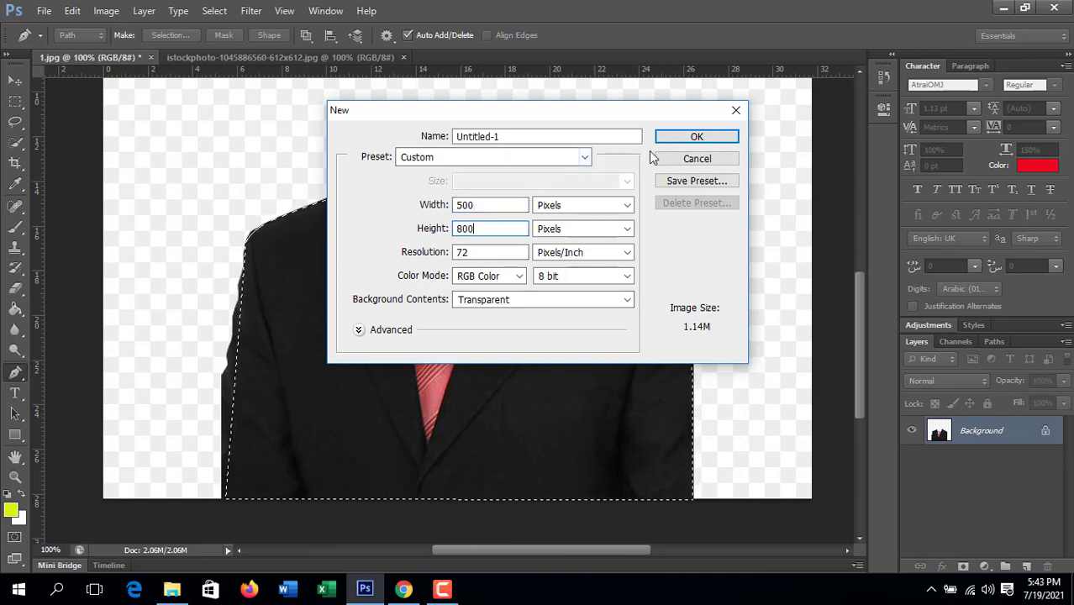
pyautogui.click(666, 138)
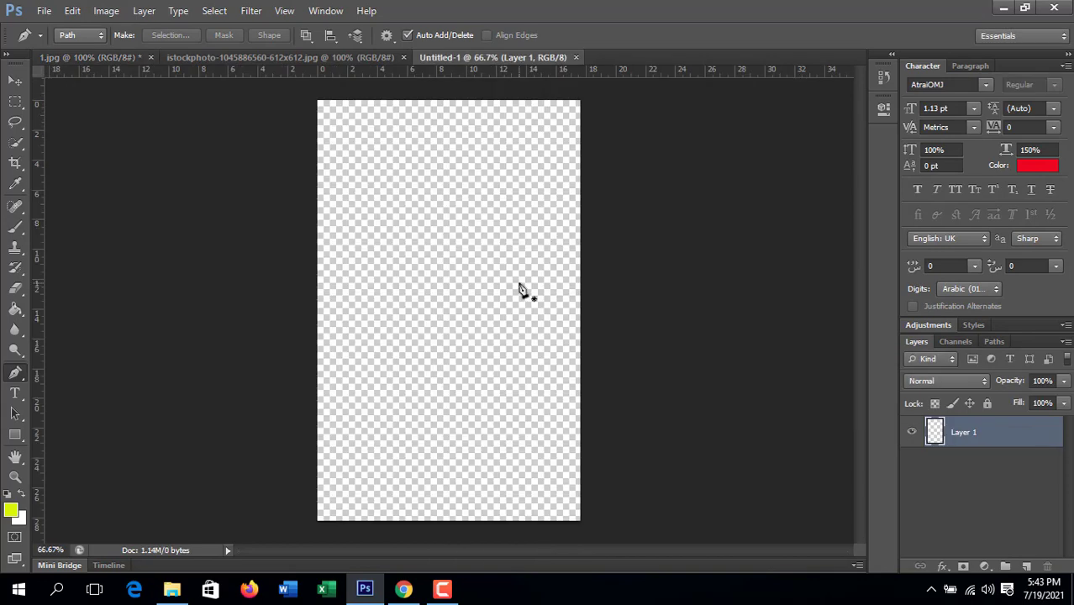
# - Move the selected suit from 1.jpg into the Untitled-1 document with the Move tool
pyautogui.click(95, 59)
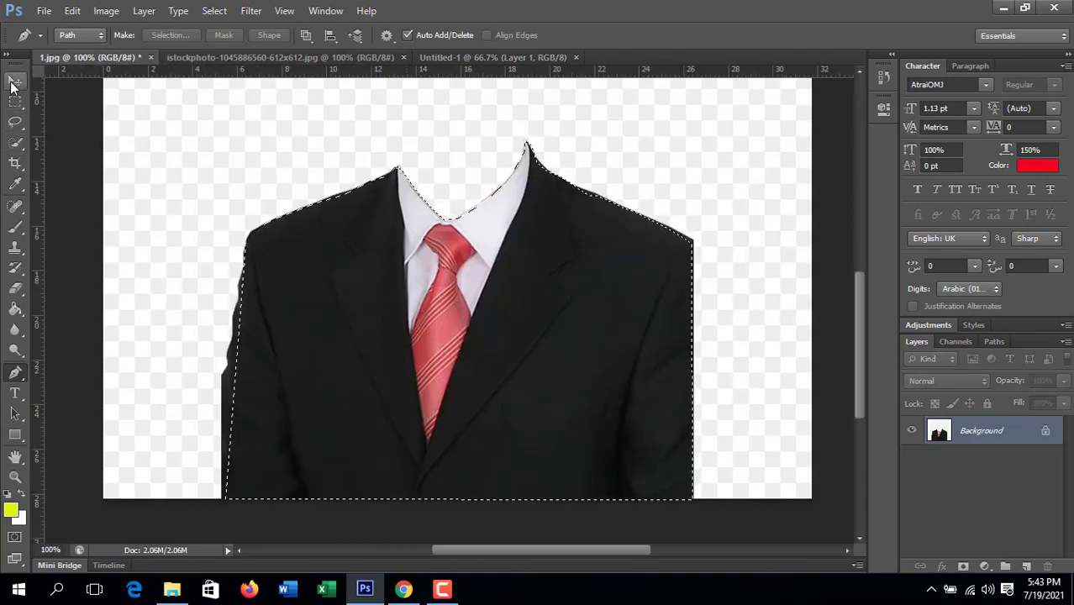
pyautogui.click(15, 81)
pyautogui.moveTo(376, 311); pyautogui.dragTo(431, 305)
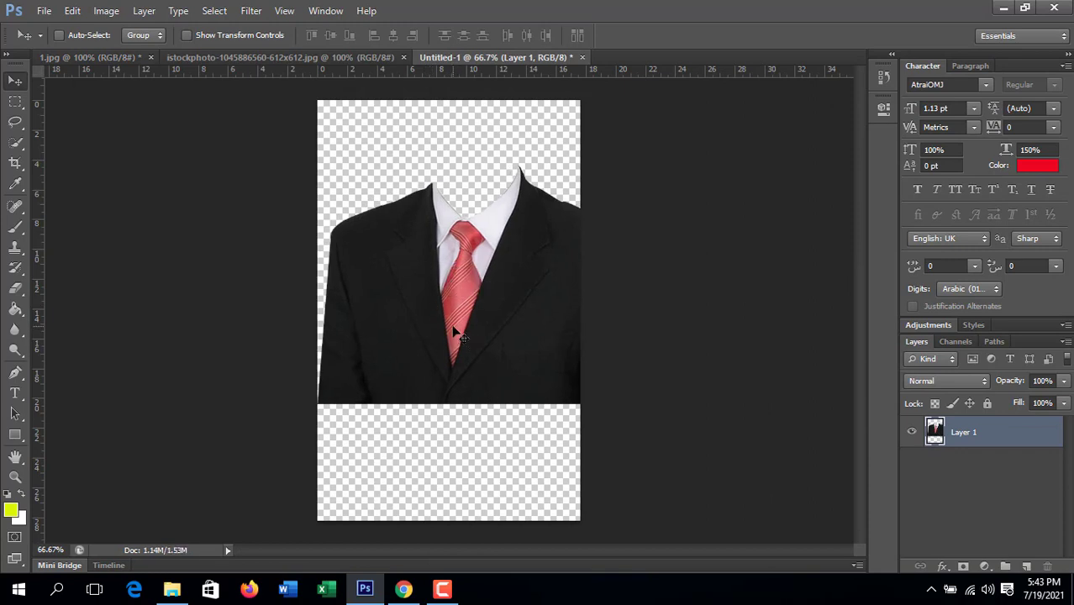
# - Scale the suit to about 80% width and 87% height, position it in the upper part of the canvas, and apply the transformation
pyautogui.hotkey('ctrl', 't')
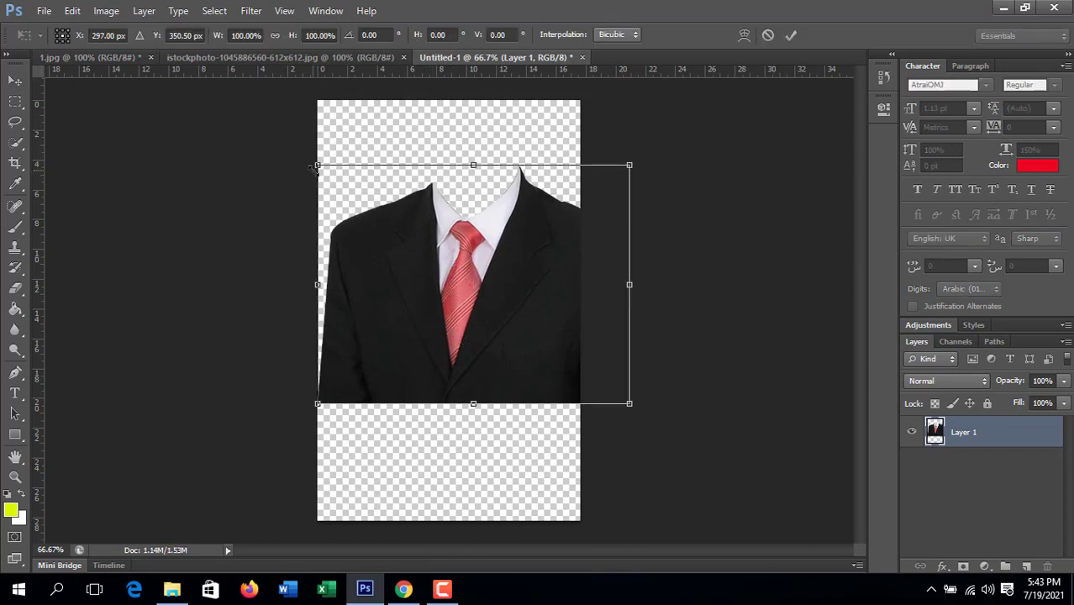
pyautogui.moveTo(317, 165); pyautogui.dragTo(379, 197)
pyautogui.moveTo(514, 306); pyautogui.dragTo(456, 218)
pyautogui.press('Right')
pyautogui.press('Right')
pyautogui.press('Right')
pyautogui.press('Right')
pyautogui.press('Right')
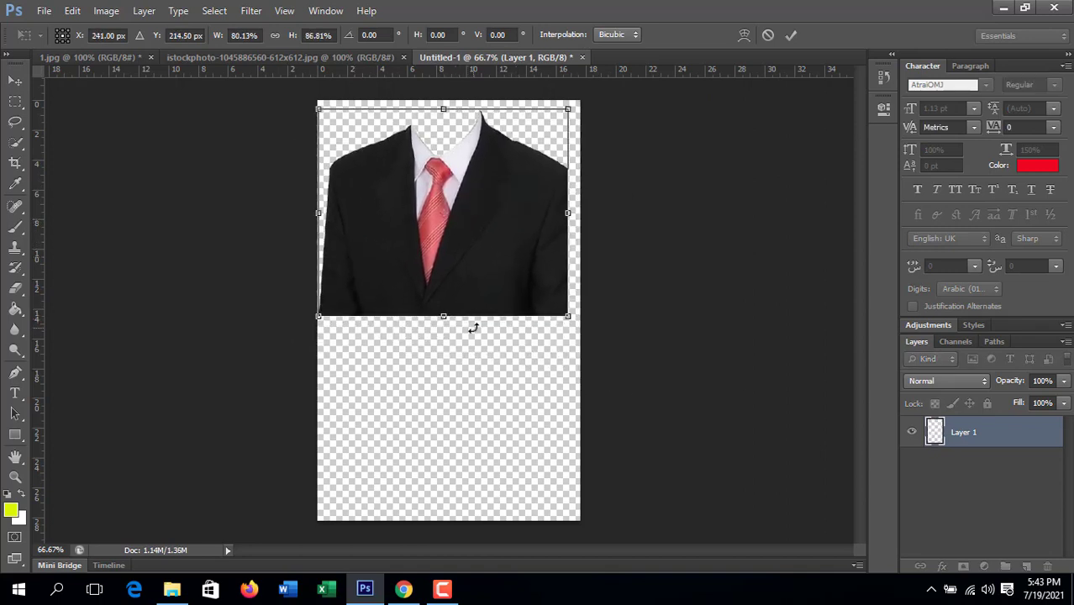
pyautogui.click(15, 81)
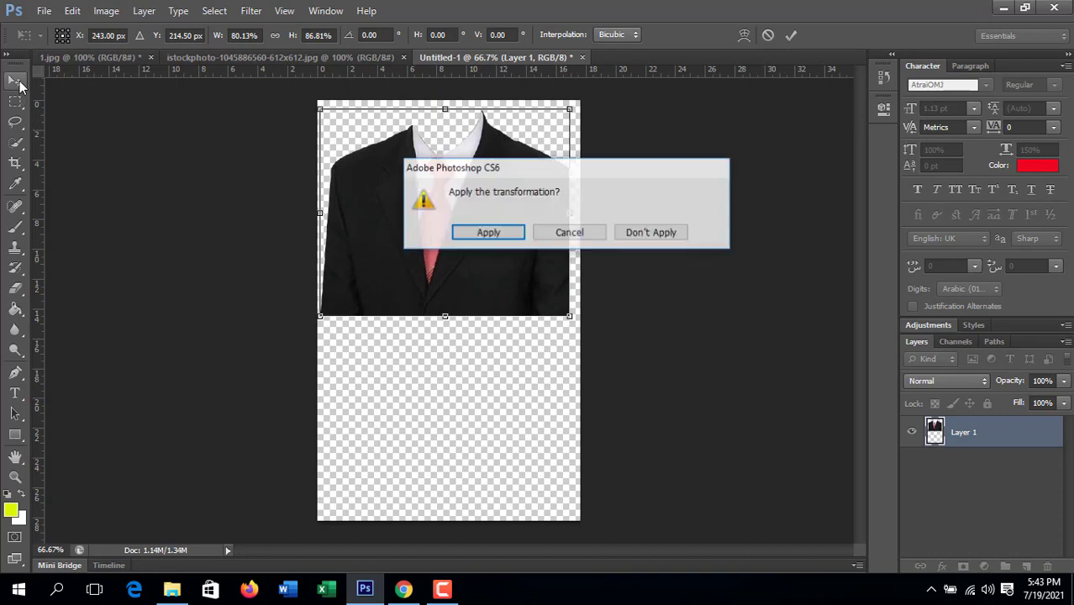
pyautogui.click(490, 231)
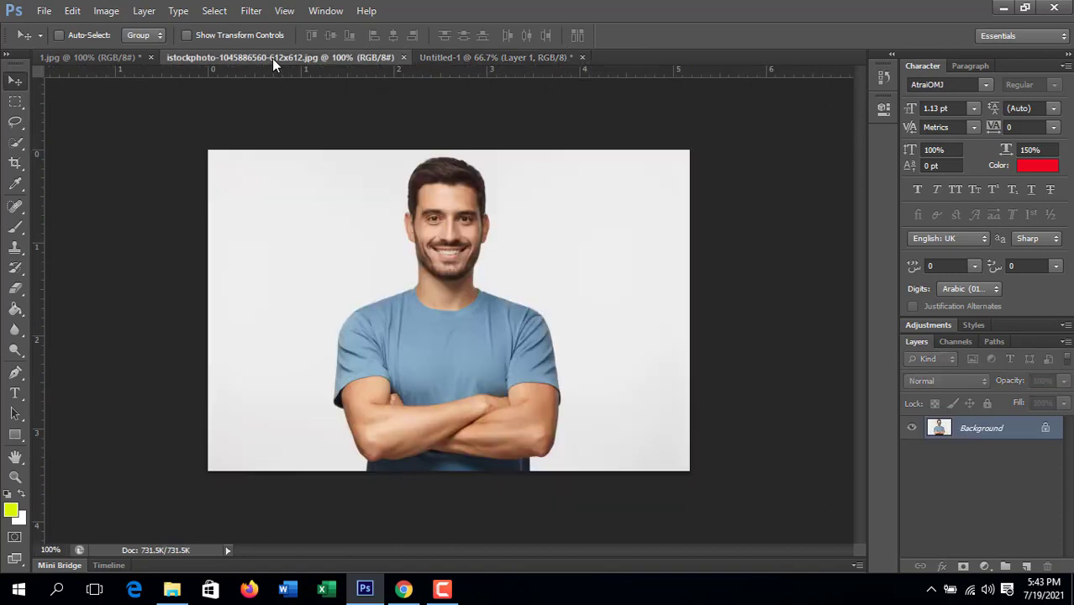
# - Crop the istockphoto portrait on both sides so the frame sits close to the man's arms, keeping the full height
pyautogui.click(271, 58)
pyautogui.click(15, 163)
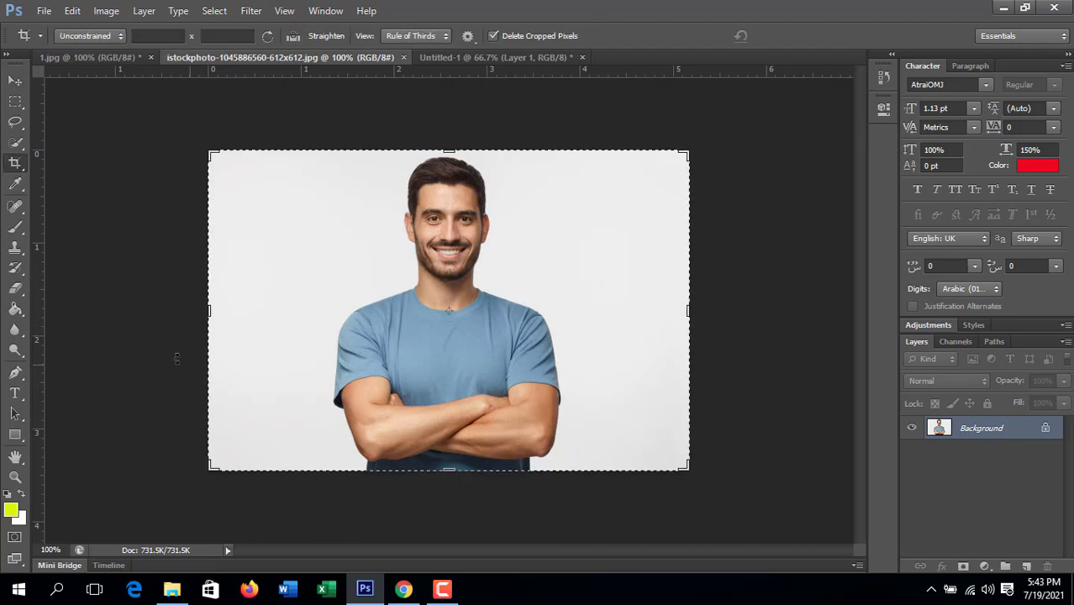
pyautogui.moveTo(211, 310); pyautogui.dragTo(268, 308)
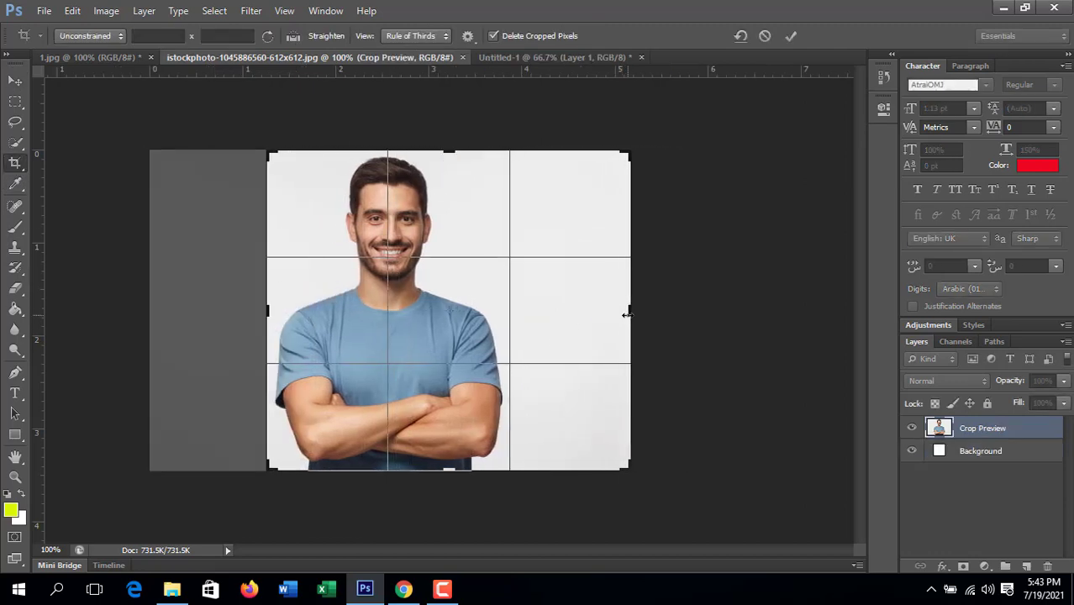
pyautogui.moveTo(627, 315); pyautogui.dragTo(567, 315)
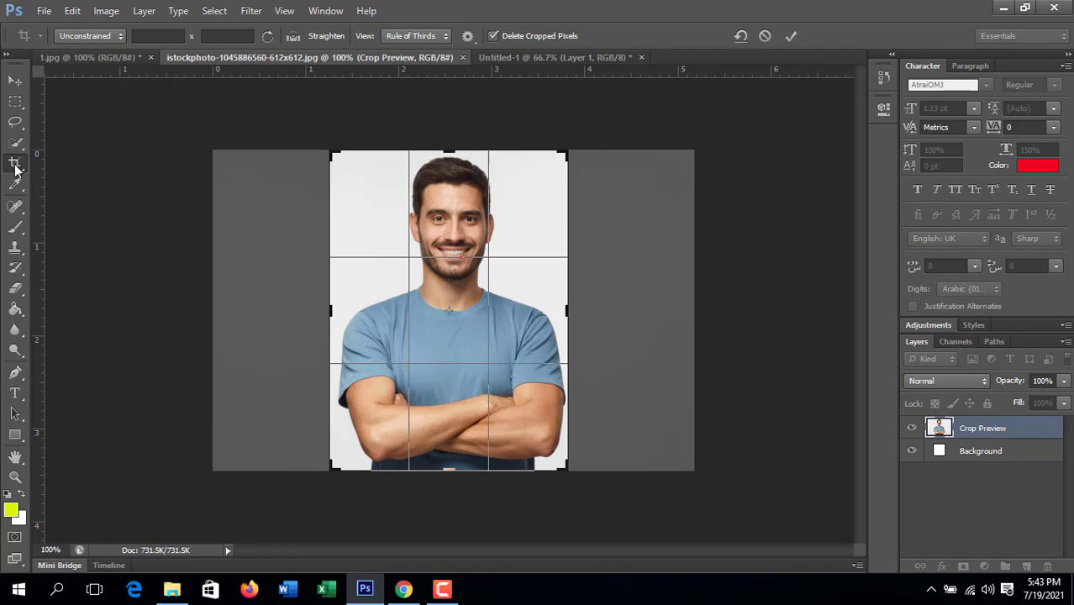
pyautogui.click(15, 81)
pyautogui.click(460, 234)
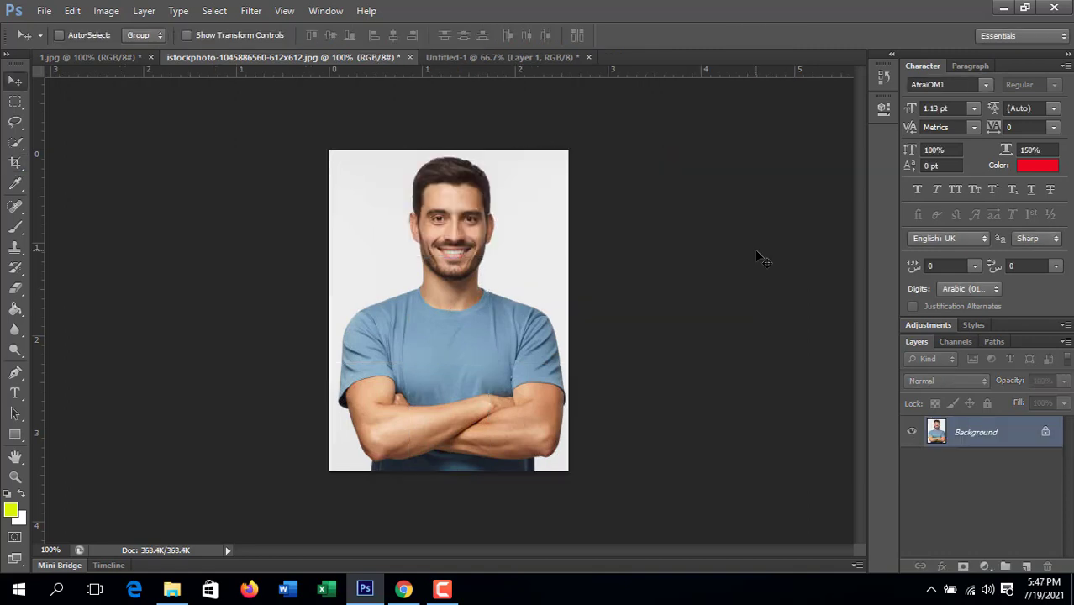
# - Move the suit from Untitled-1 onto the cropped portrait and scale it to about 64% width and 76% height, fitted over the man's body
pyautogui.click(442, 57)
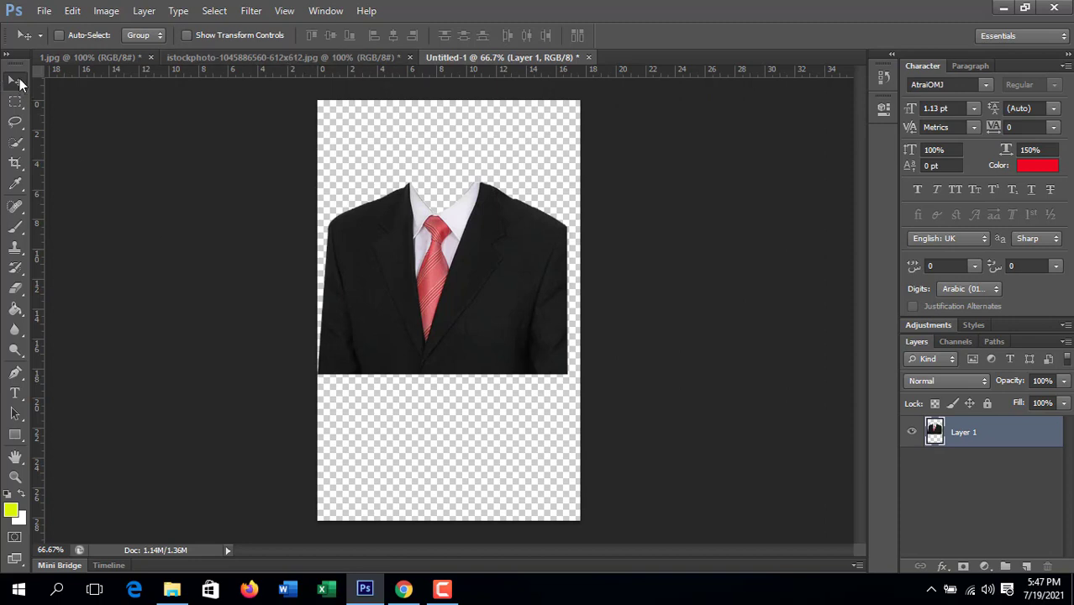
pyautogui.moveTo(445, 277); pyautogui.dragTo(486, 405)
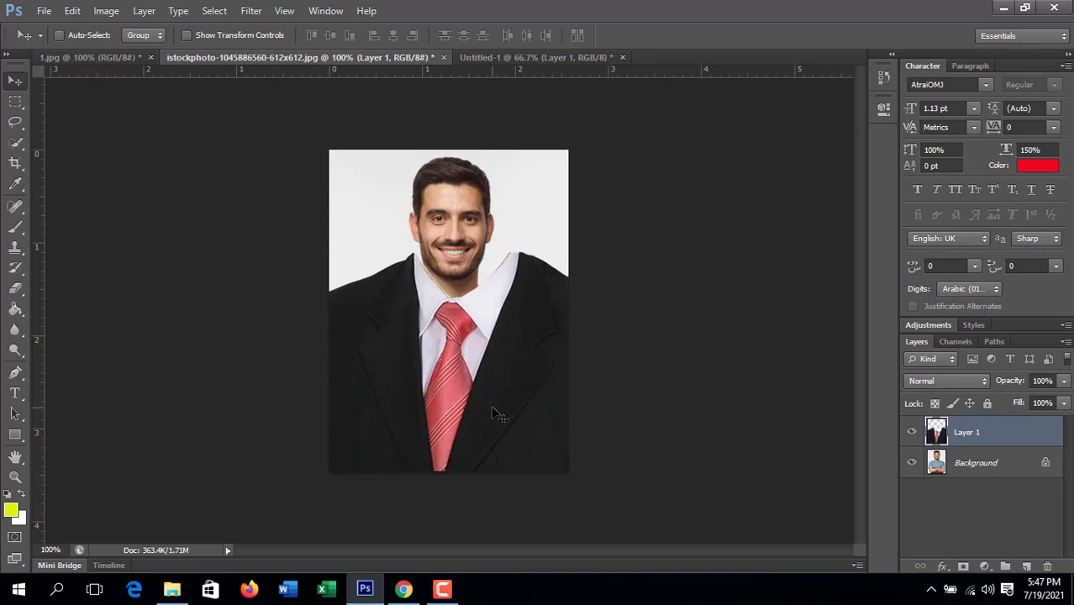
pyautogui.hotkey('ctrl', 't')
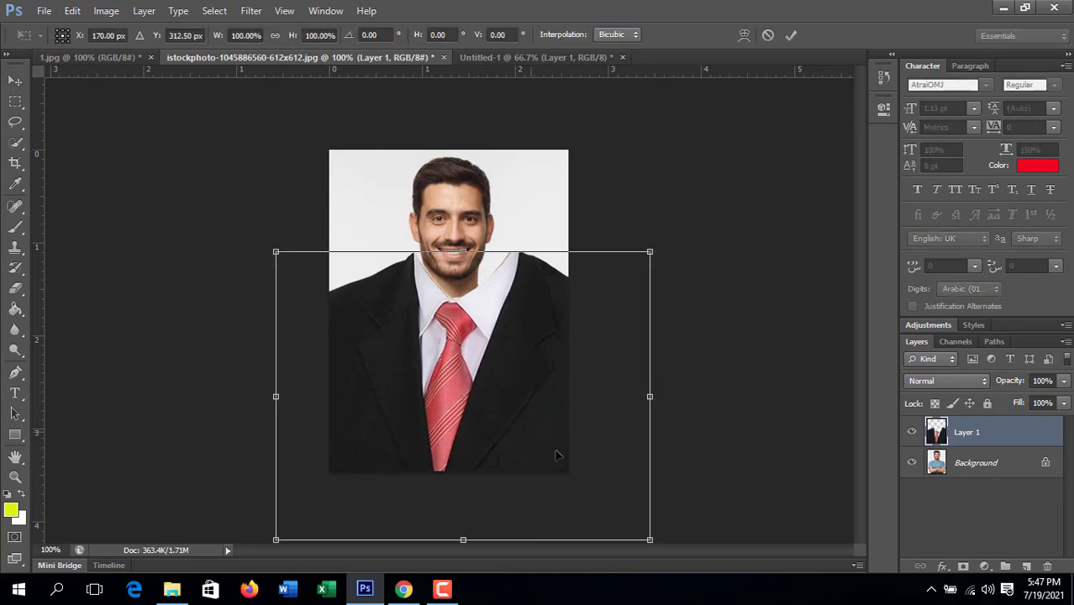
pyautogui.moveTo(643, 537); pyautogui.dragTo(536, 468)
pyautogui.moveTo(447, 434)
pyautogui.mouseDown()
pyautogui.moveTo(489, 438)
pyautogui.moveTo(449, 419)
pyautogui.mouseUp()
pyautogui.moveTo(585, 384); pyautogui.dragTo(568, 385)
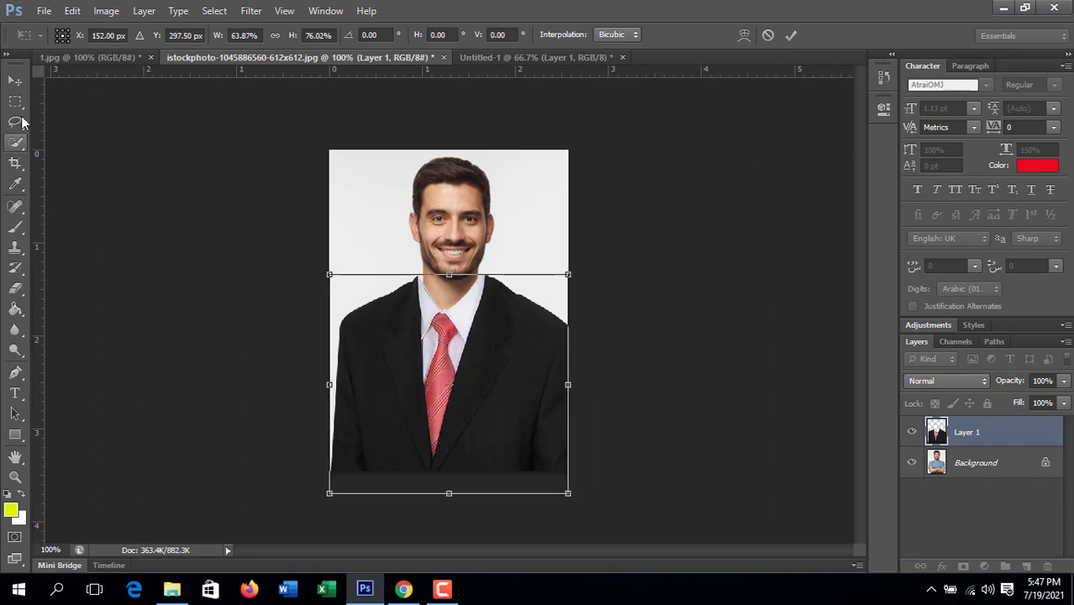
pyautogui.click(15, 101)
pyautogui.click(488, 232)
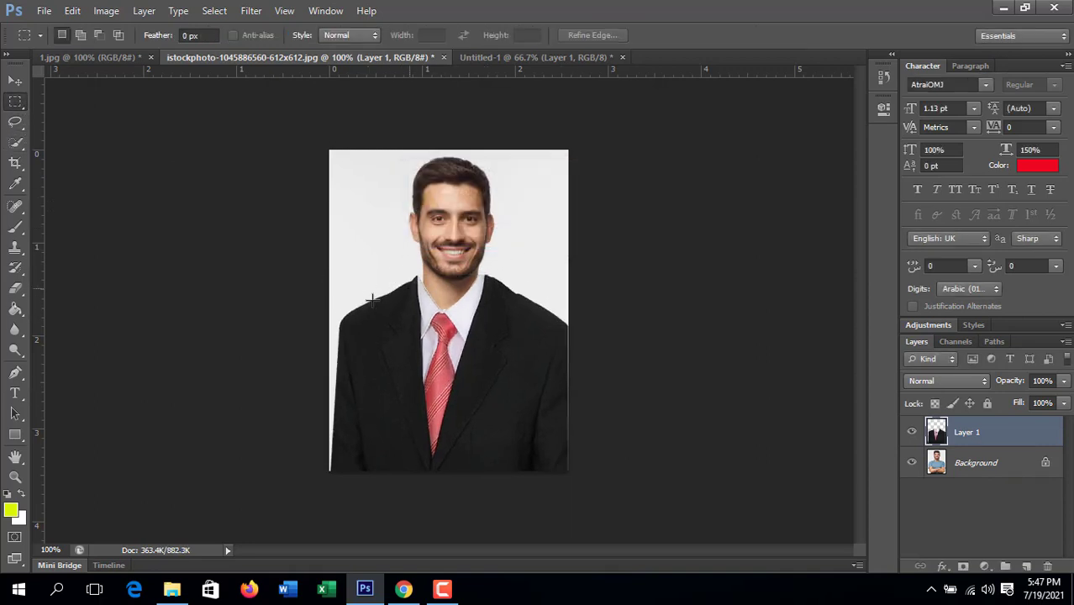
# - Erase the protruding jacket tip beside the neck on Layer 1 with the Eraser tool at a brush size of 10
pyautogui.click(15, 287)
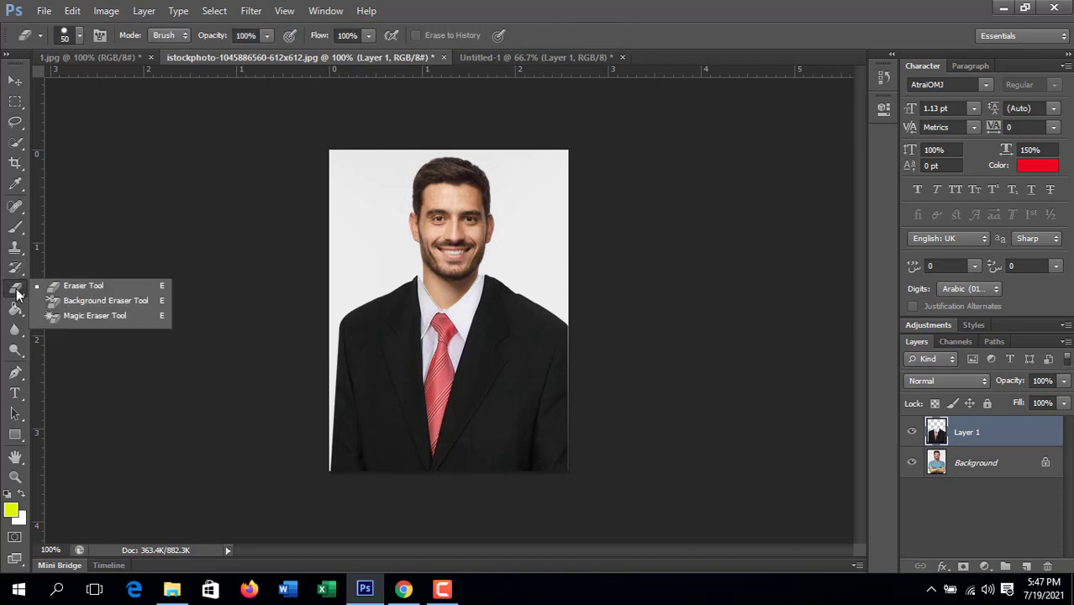
pyautogui.click(63, 288)
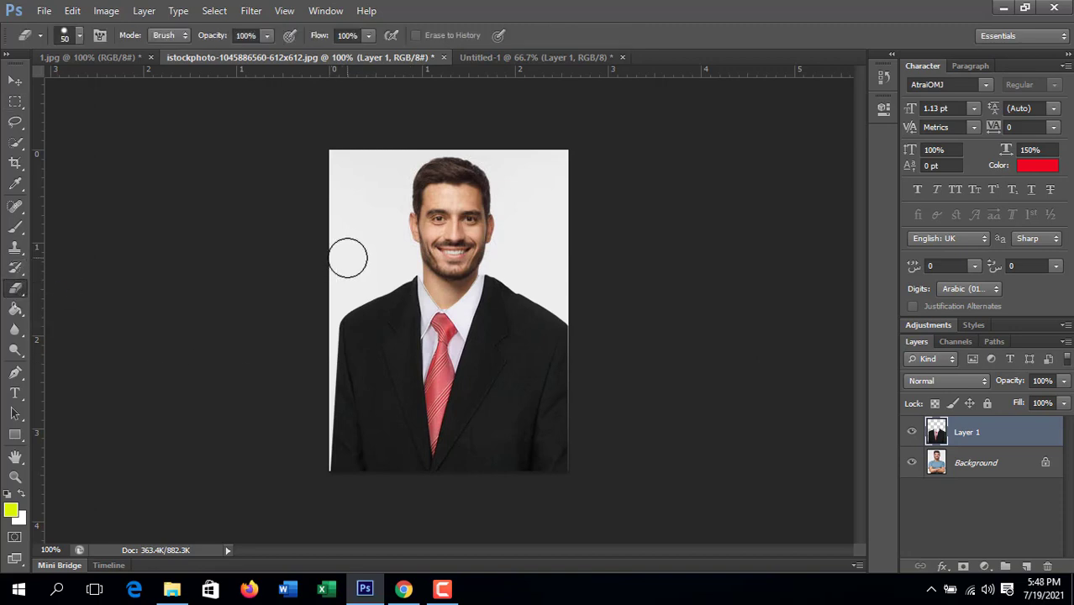
pyautogui.press('[')
pyautogui.press('[')
pyautogui.press('[')
pyautogui.press('[')
pyautogui.keyDown('ctrl'); pyautogui.click(408, 270); pyautogui.keyUp('ctrl')
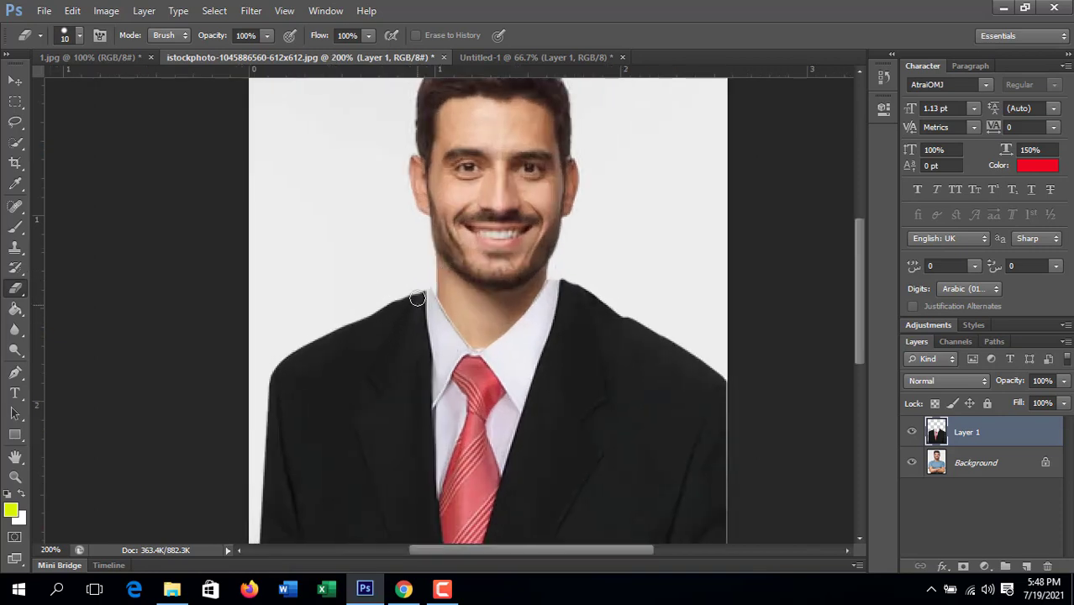
pyautogui.keyDown('alt'); pyautogui.click(379, 225); pyautogui.keyUp('alt')
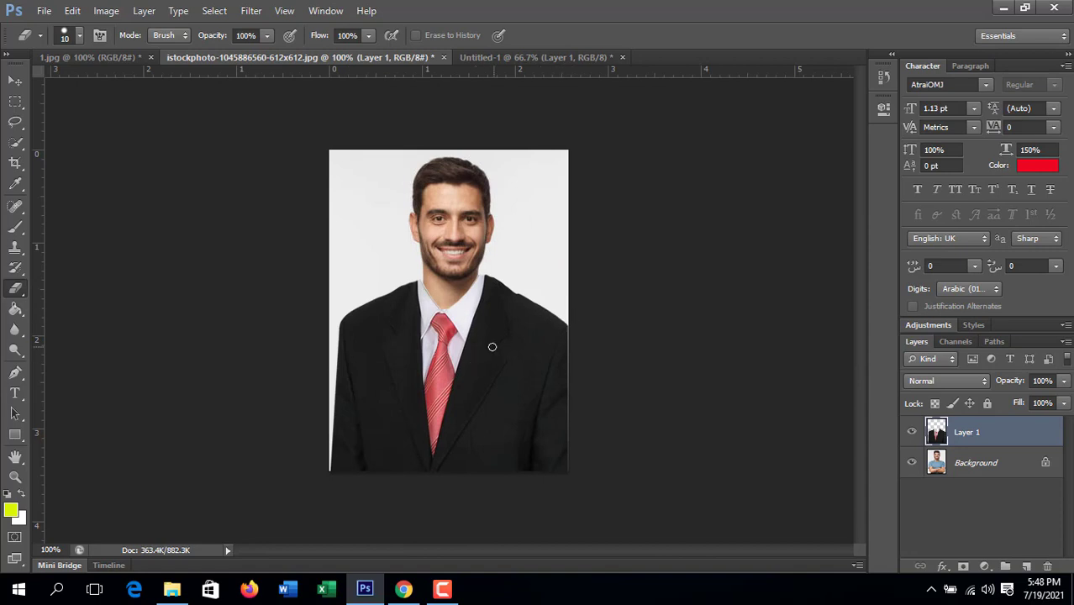
# - Crop narrow strips off both sides of the portrait so the suit fills the frame's width
pyautogui.click(15, 163)
pyautogui.moveTo(325, 311); pyautogui.dragTo(337, 308)
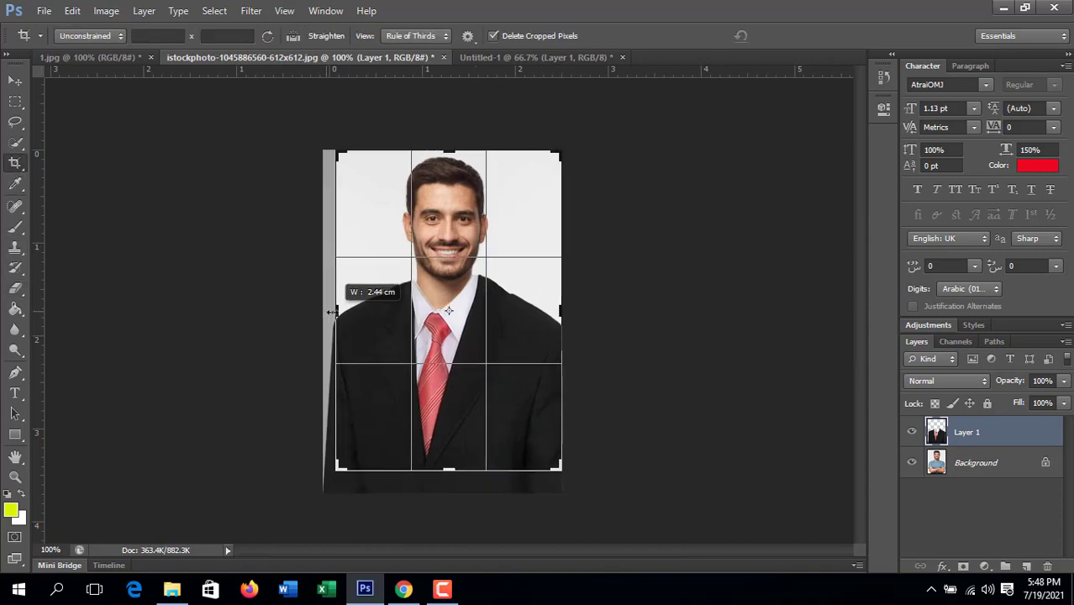
pyautogui.moveTo(562, 316); pyautogui.dragTo(553, 312)
pyautogui.click(16, 182)
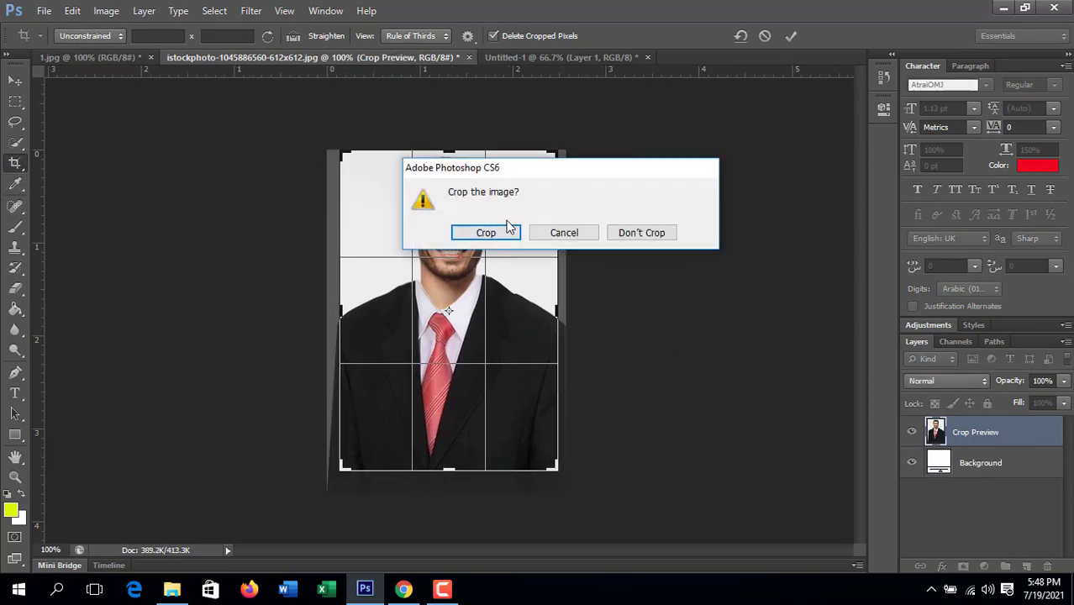
pyautogui.click(504, 229)
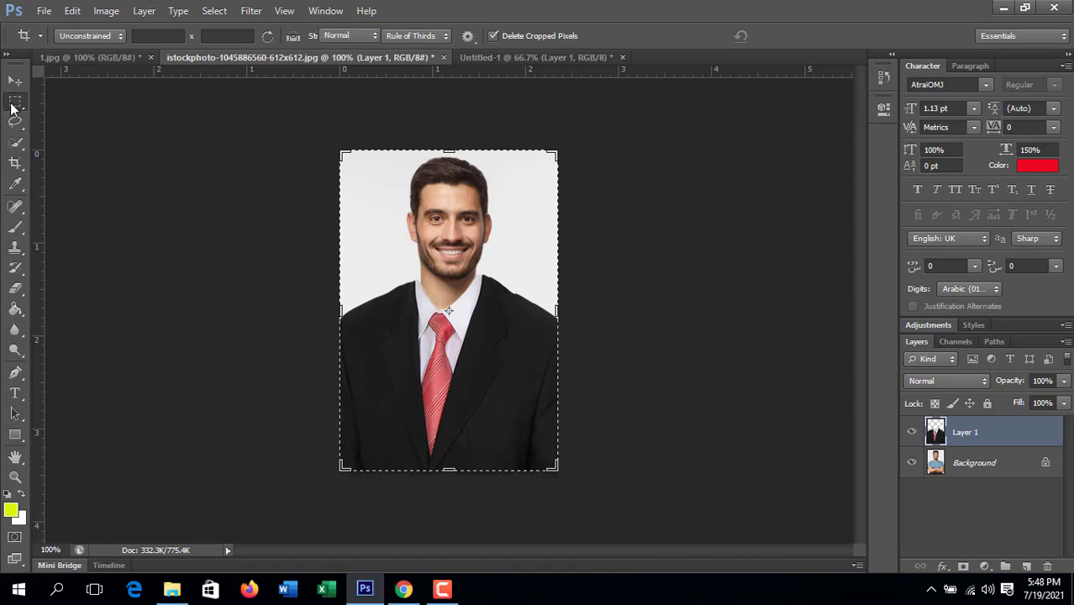
pyautogui.click(15, 101)
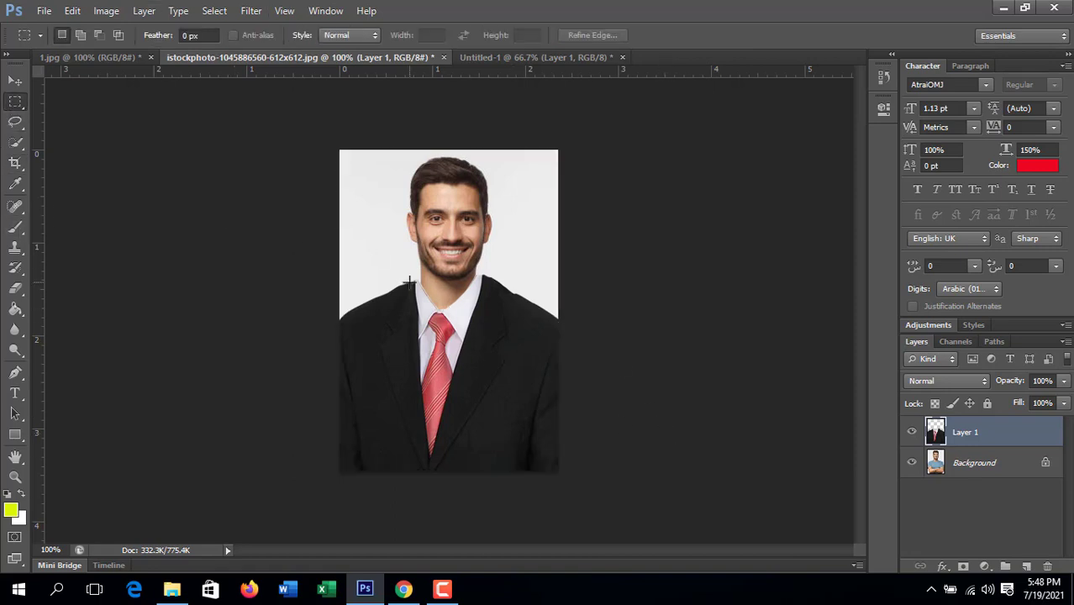
# - Save the finished portrait as a JPEG named 123.jpg in the dress change in Photoshop folder, at Maximum quality 12 with Progressive format
pyautogui.click(44, 10)
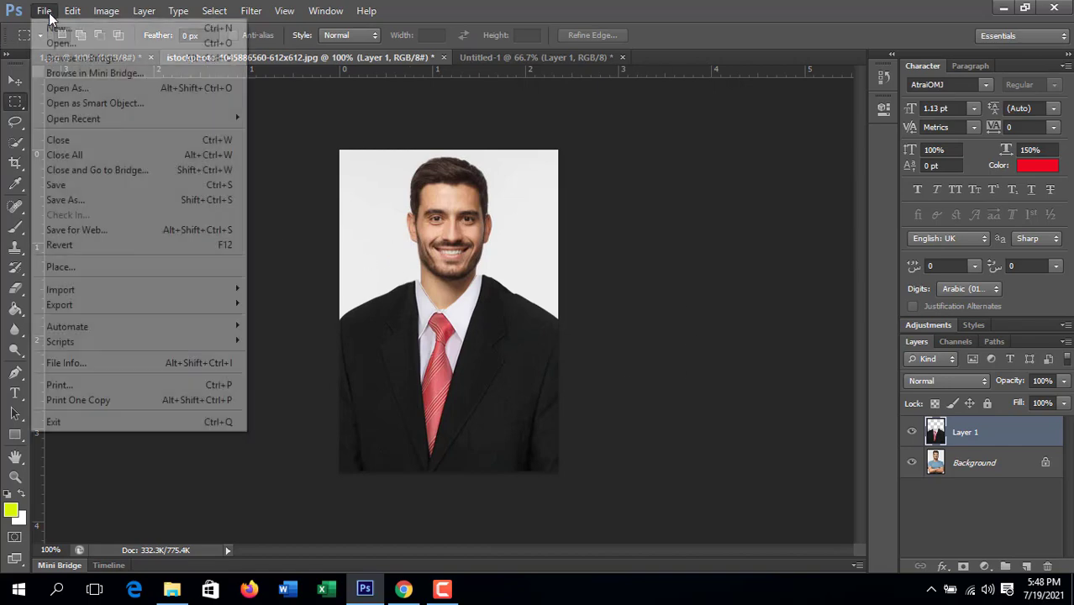
pyautogui.click(74, 200)
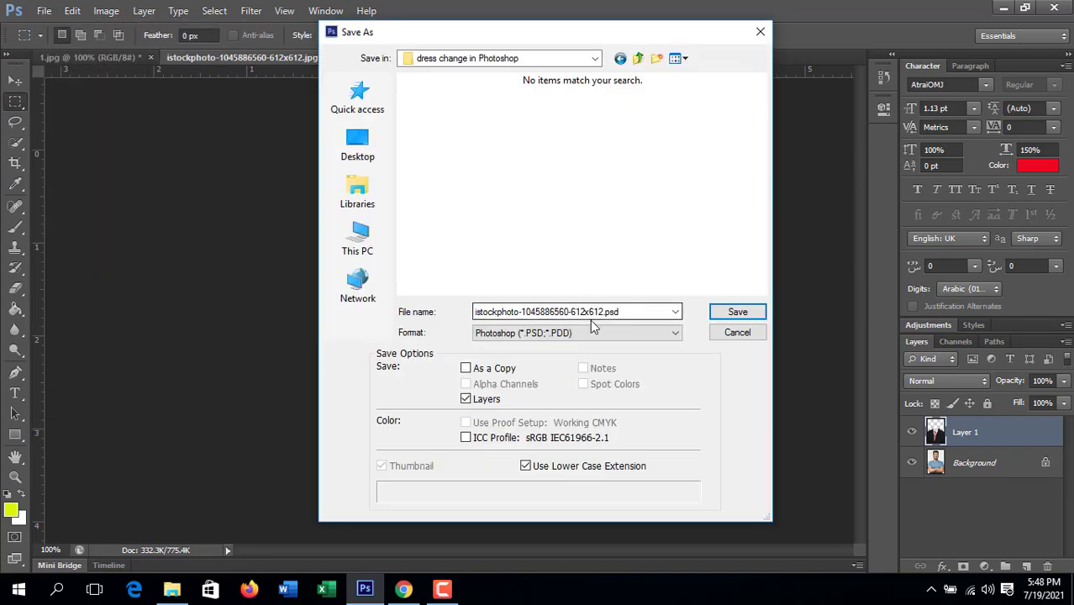
pyautogui.click(589, 333)
pyautogui.click(521, 430)
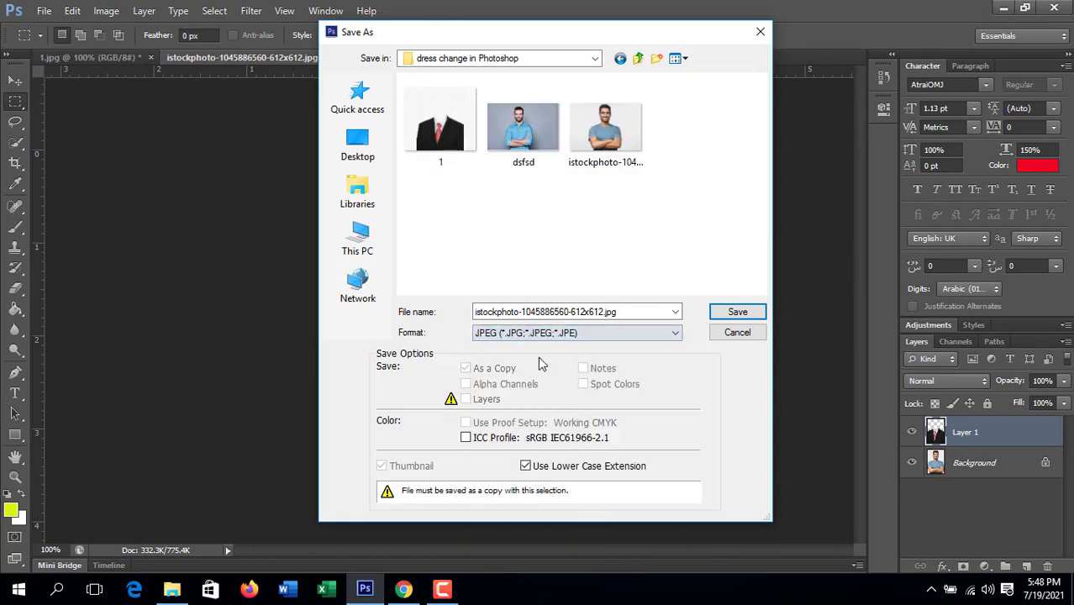
pyautogui.click(565, 308)
pyautogui.click(600, 311)
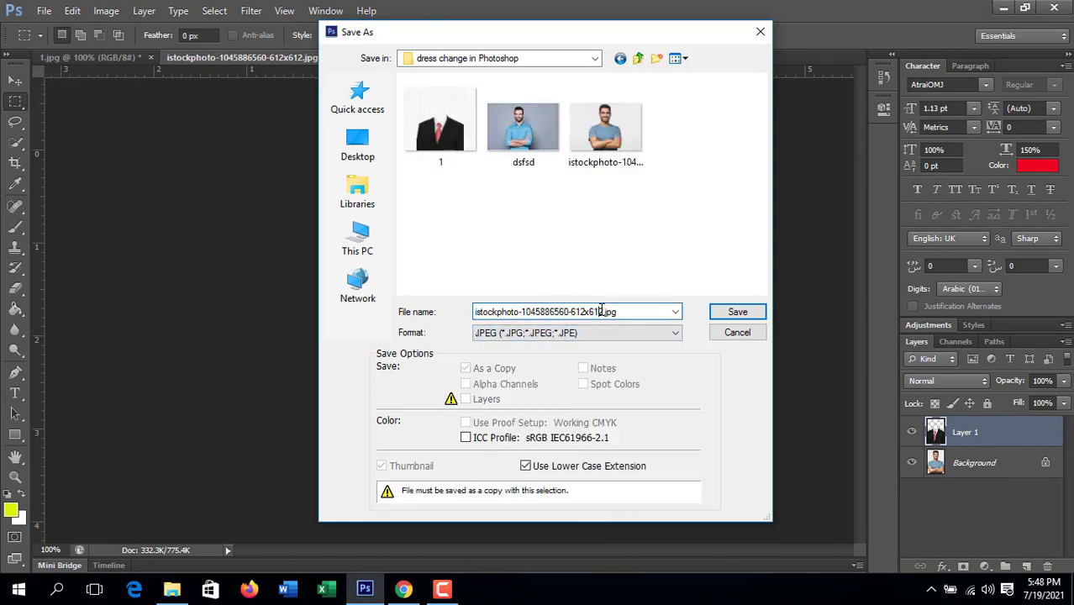
pyautogui.moveTo(602, 311); pyautogui.dragTo(476, 312)
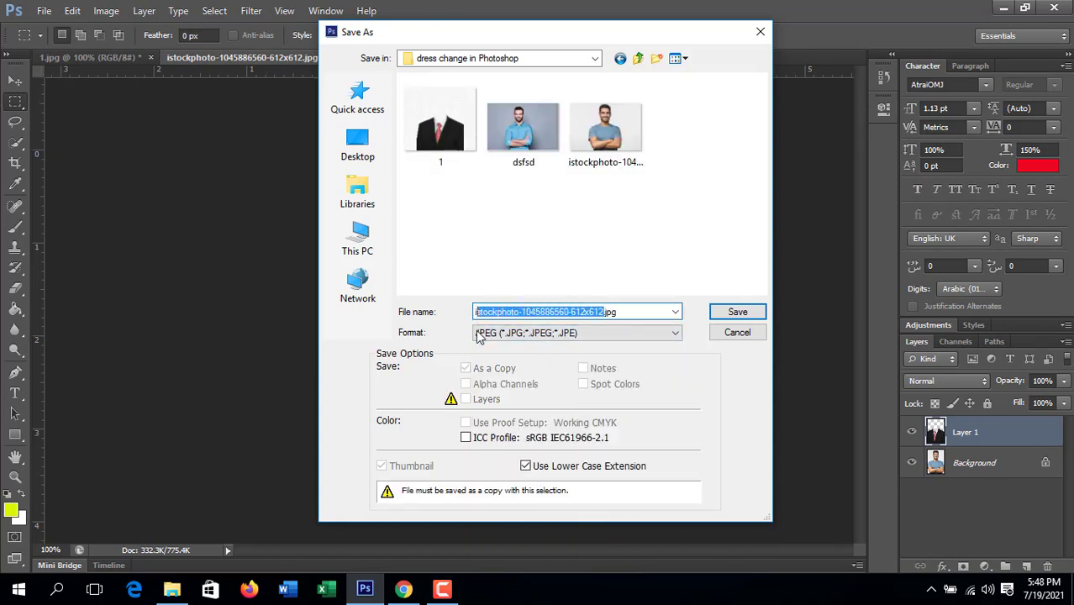
pyautogui.press('BackSpace')
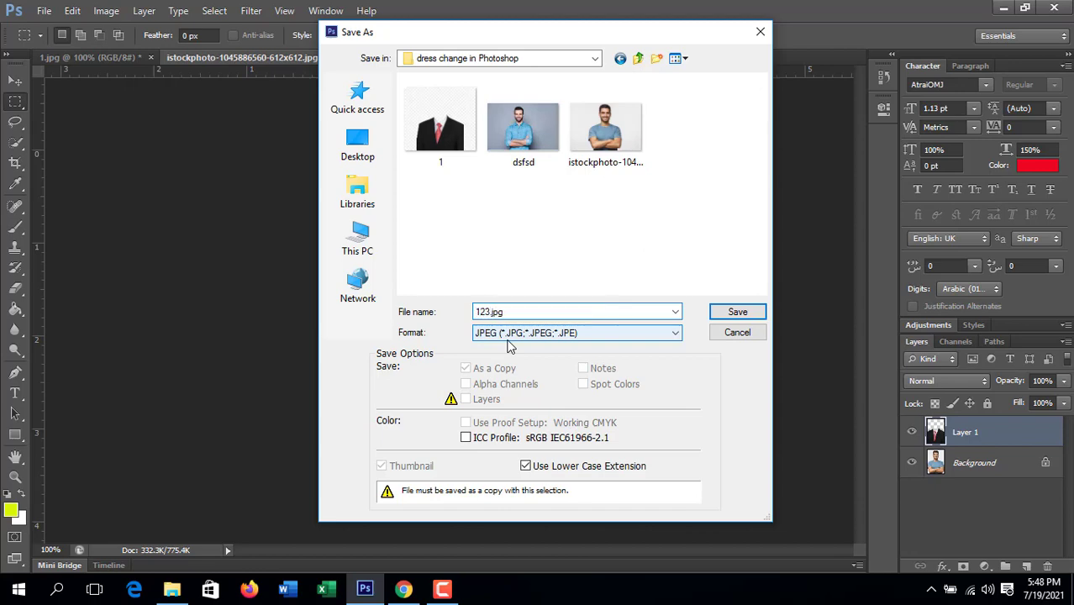
pyautogui.click(737, 311)
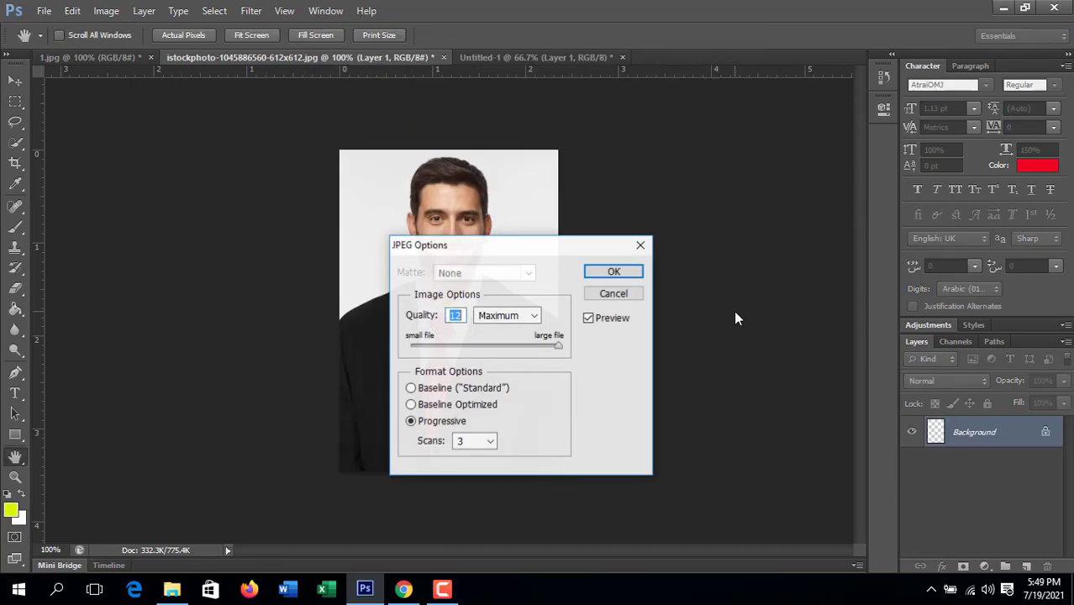
pyautogui.click(613, 271)
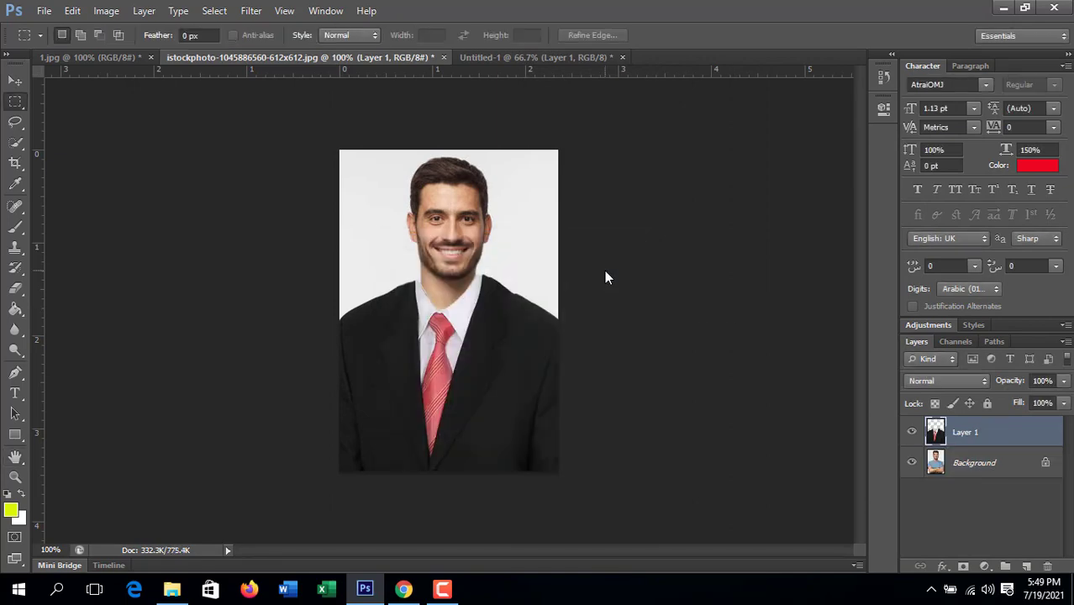
# - View the saved 123.jpg from its folder in Photos, close it, and return to Photoshop
pyautogui.click(1002, 8)
pyautogui.doubleClick(256, 108)
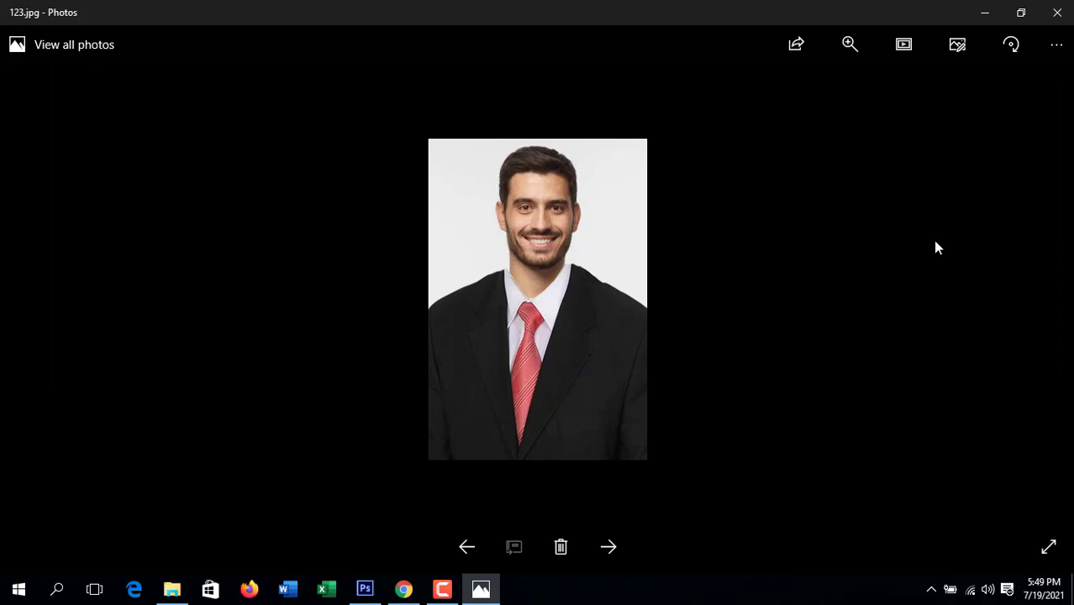
pyautogui.click(1057, 12)
pyautogui.click(364, 589)
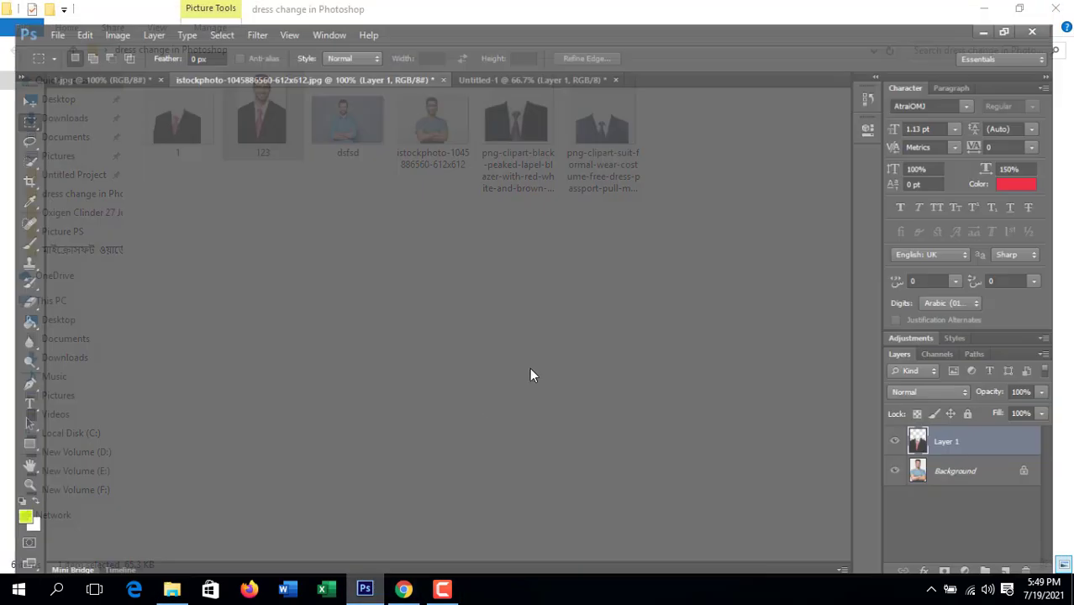